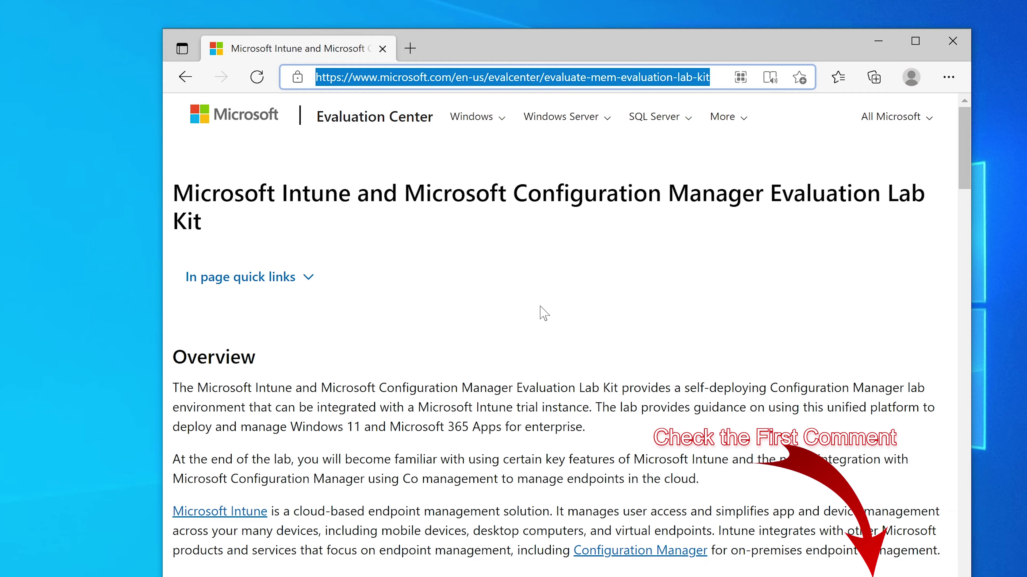
# Go to the Windows 11 and Office 365 Deployment Lab Kit page, dismiss the survey, and download the Lab Environment ZIP
pyautogui.click(544, 314)
pyautogui.scroll(-5, 337, 353)
pyautogui.scroll(2, 315, 385)
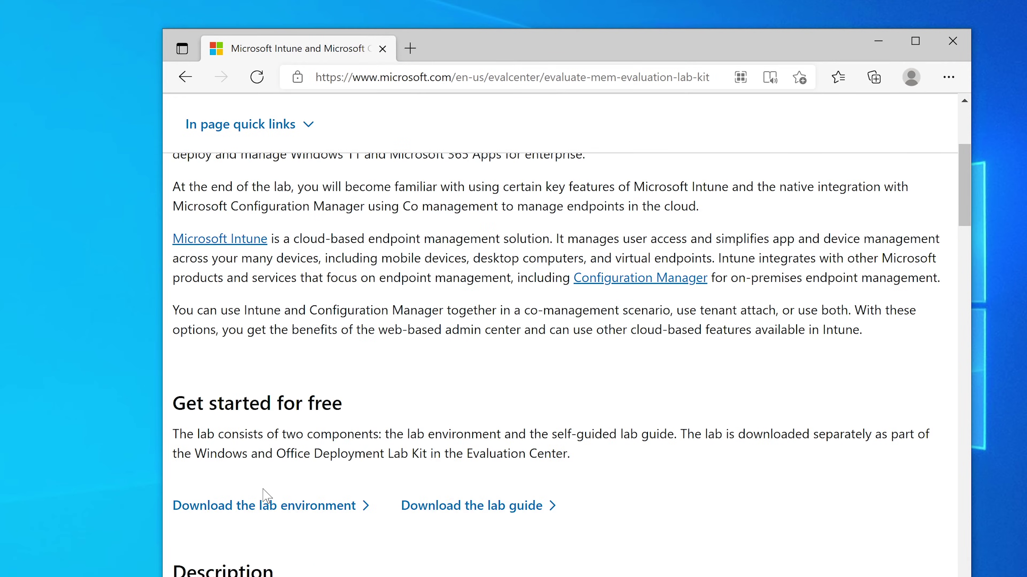
pyautogui.scroll(-2, 321, 378)
pyautogui.click(299, 335)
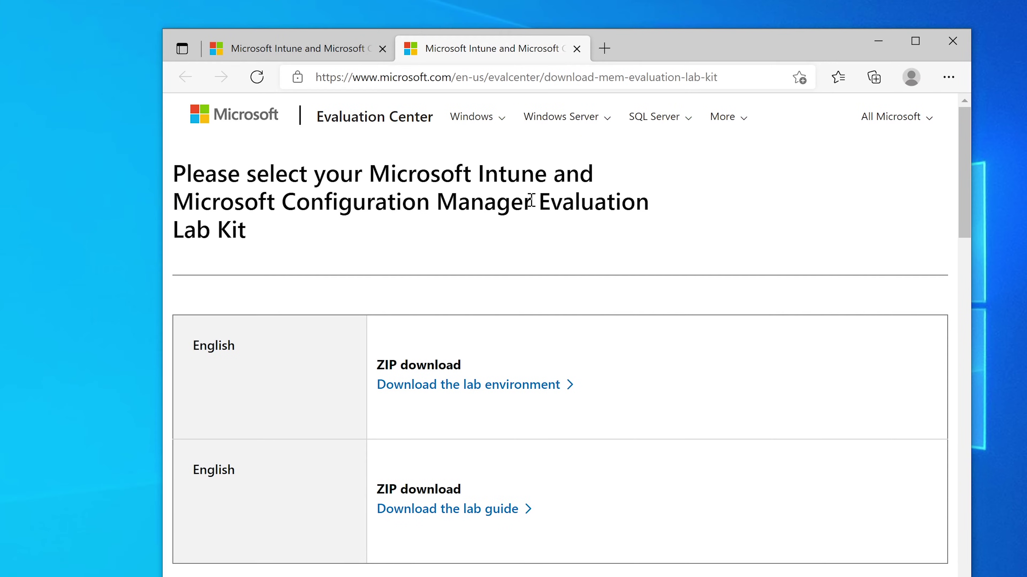
pyautogui.click(497, 384)
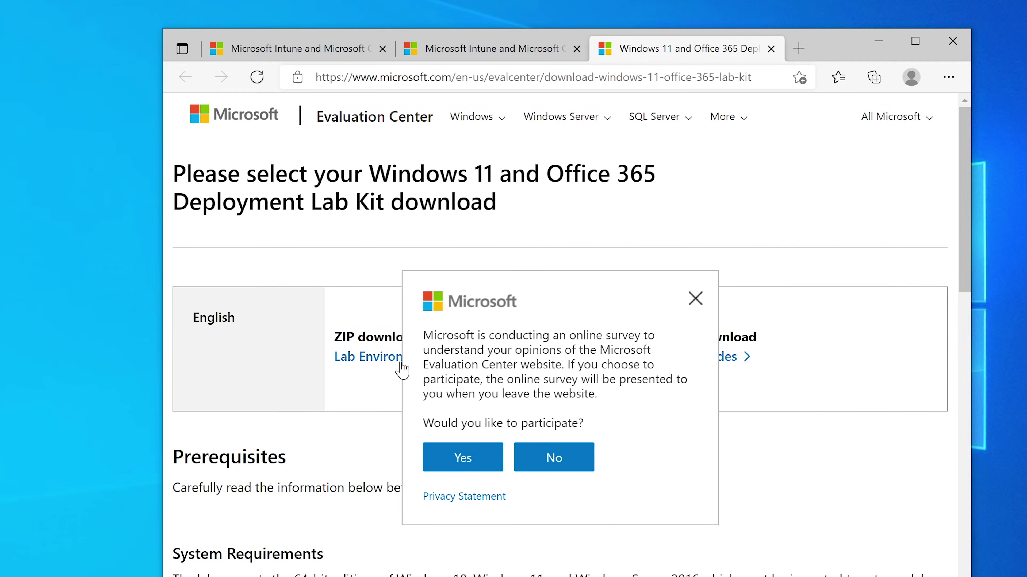
pyautogui.click(696, 299)
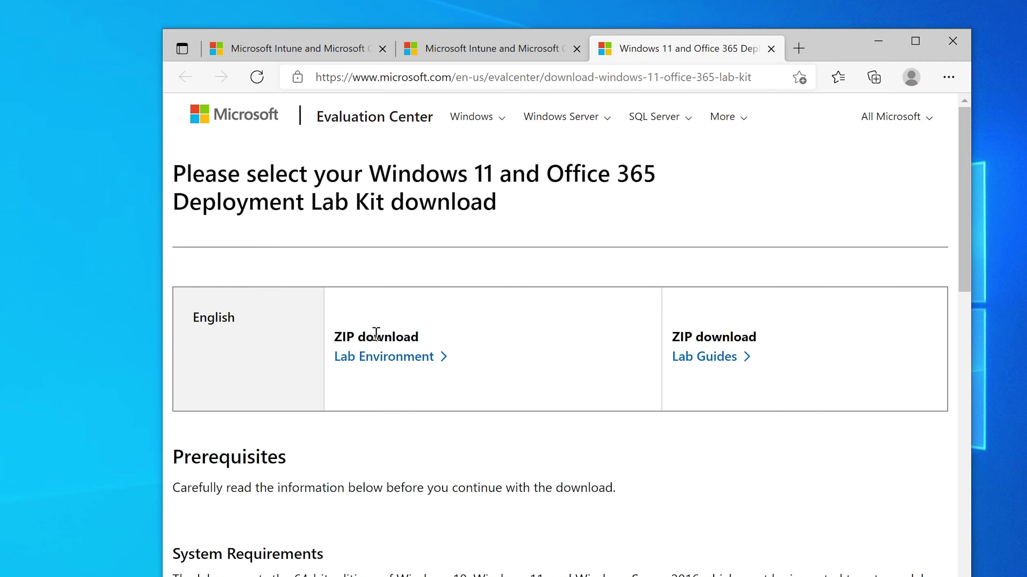
pyautogui.click(406, 359)
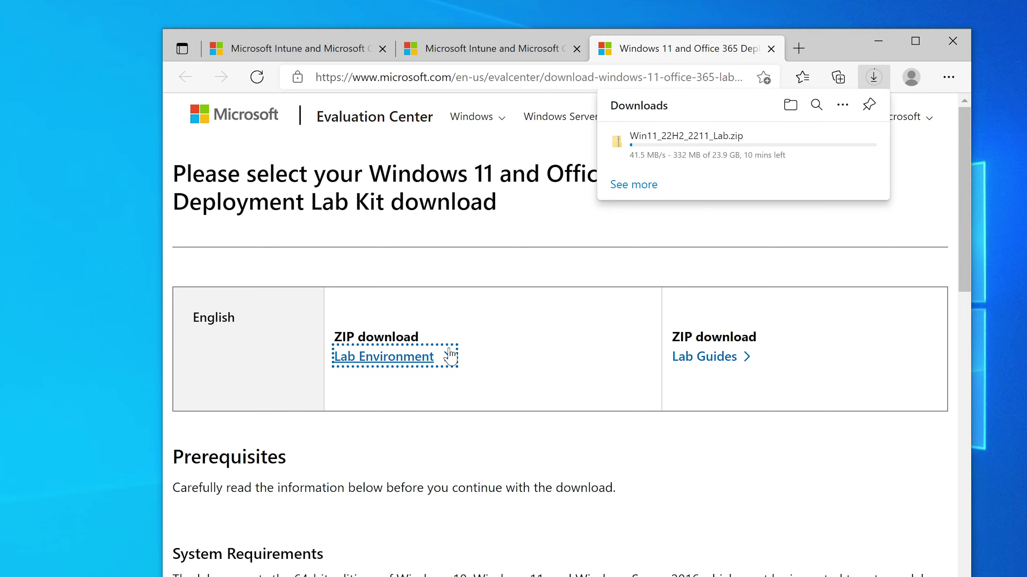
# Check the Win11_22H2_2211_Lab.zip download progress, then bring up Windows Search
pyautogui.moveTo(664, 160)
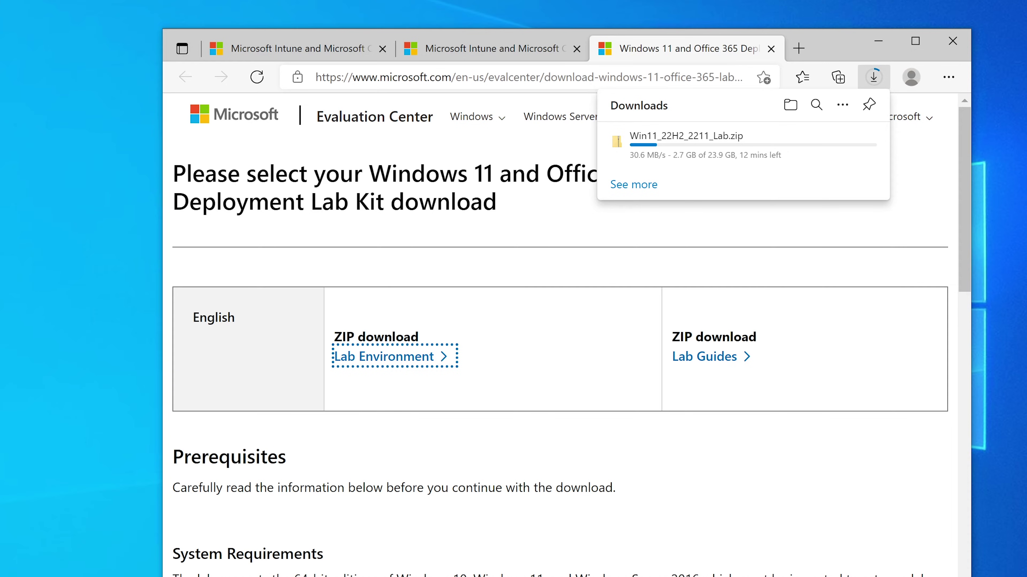
pyautogui.press('super+s')
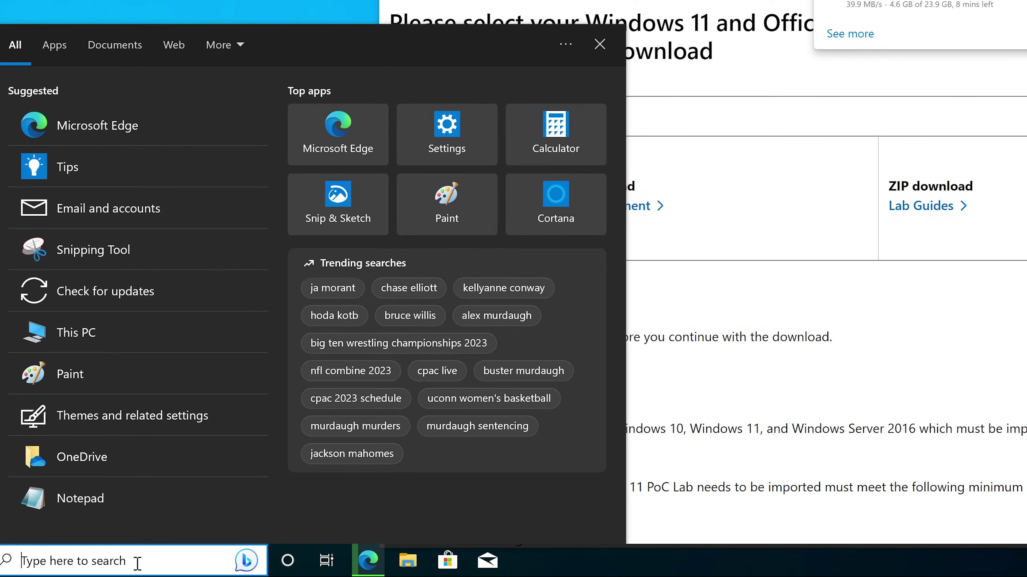
# Search 'windows feature' and launch 'Turn Windows features on or off'
pyautogui.write('windows ')
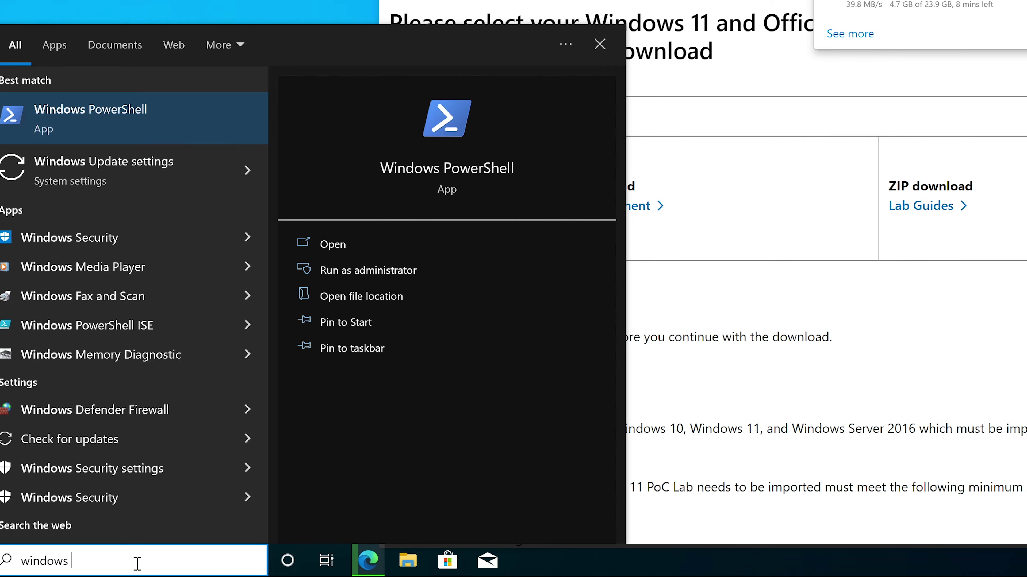
pyautogui.write('feature')
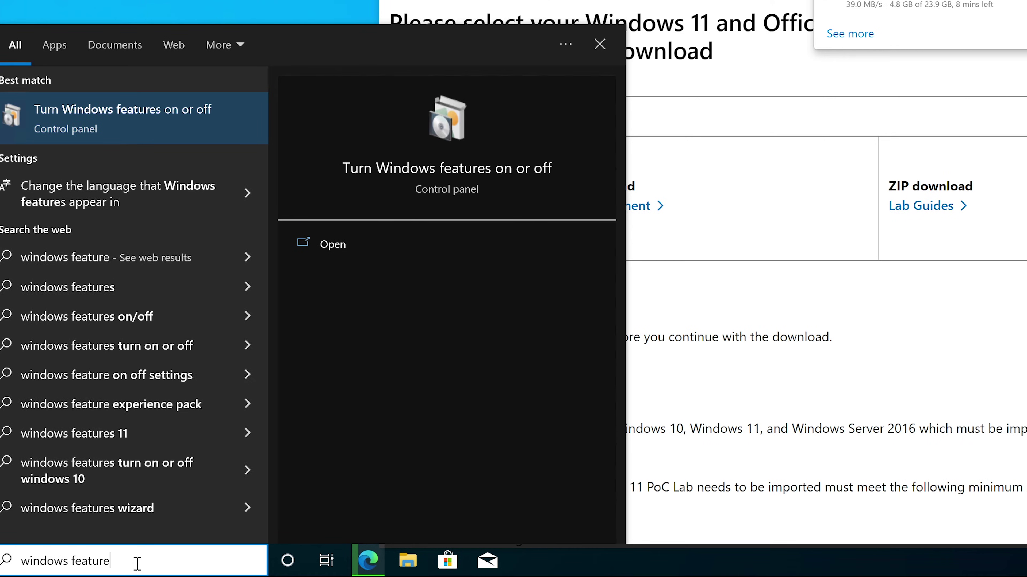
pyautogui.click(120, 115)
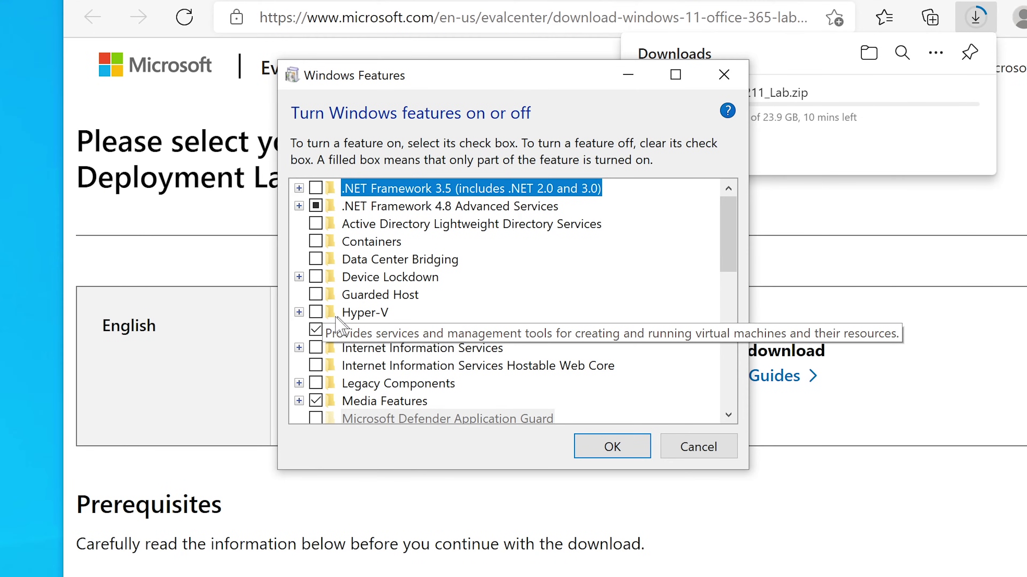
# Enable Hyper-V Management Tools under the Hyper-V feature group, then collapse the group
pyautogui.click(299, 313)
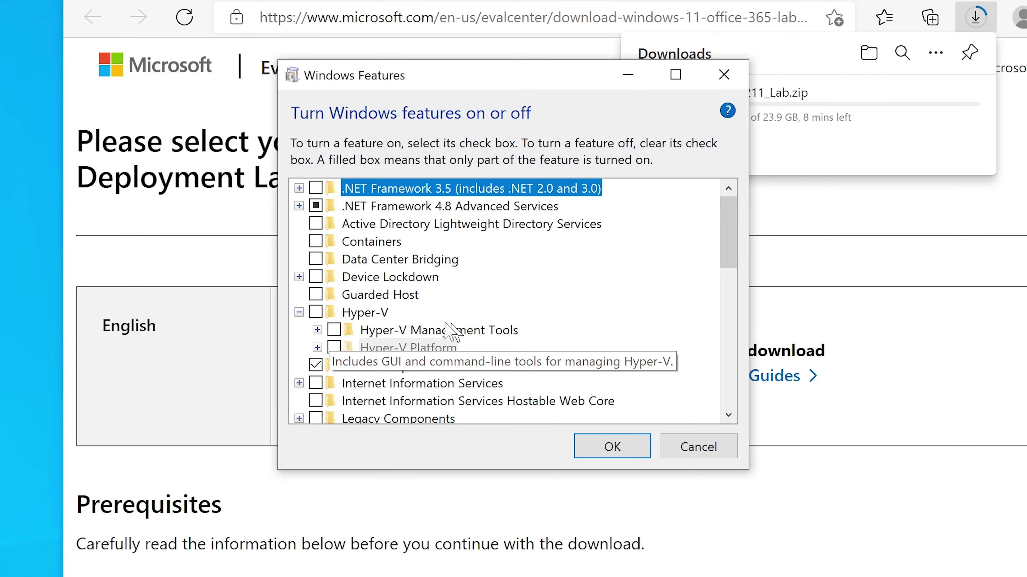
pyautogui.click(316, 313)
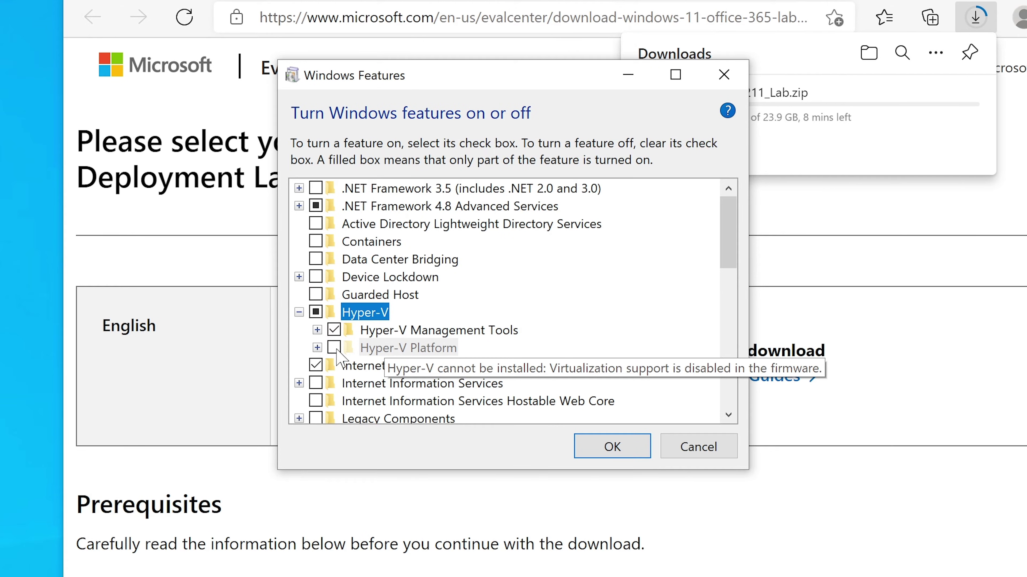
pyautogui.press('Left')
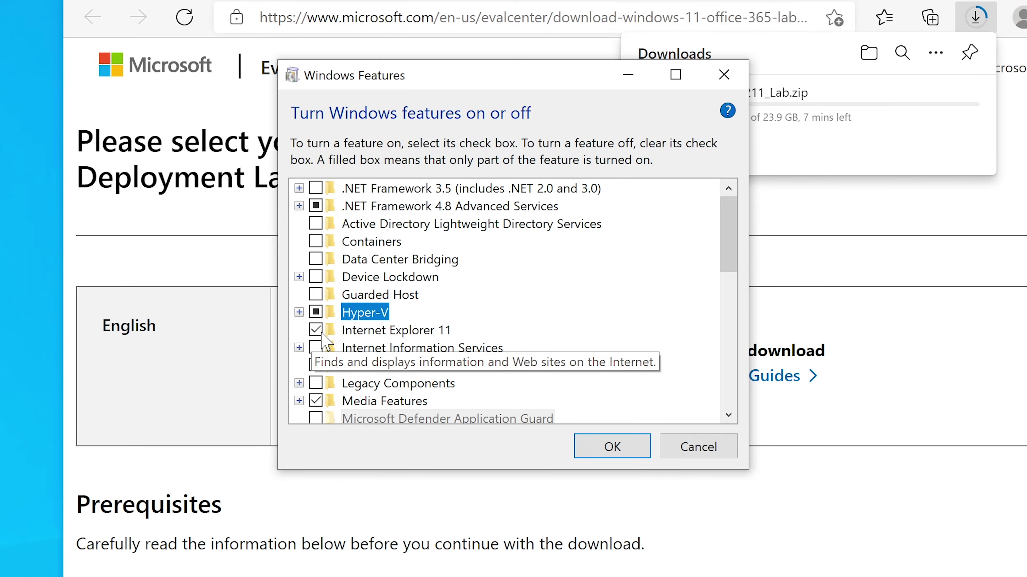
# Turn off Internet Explorer 11, confirm it, and apply the Windows feature changes
pyautogui.click(317, 331)
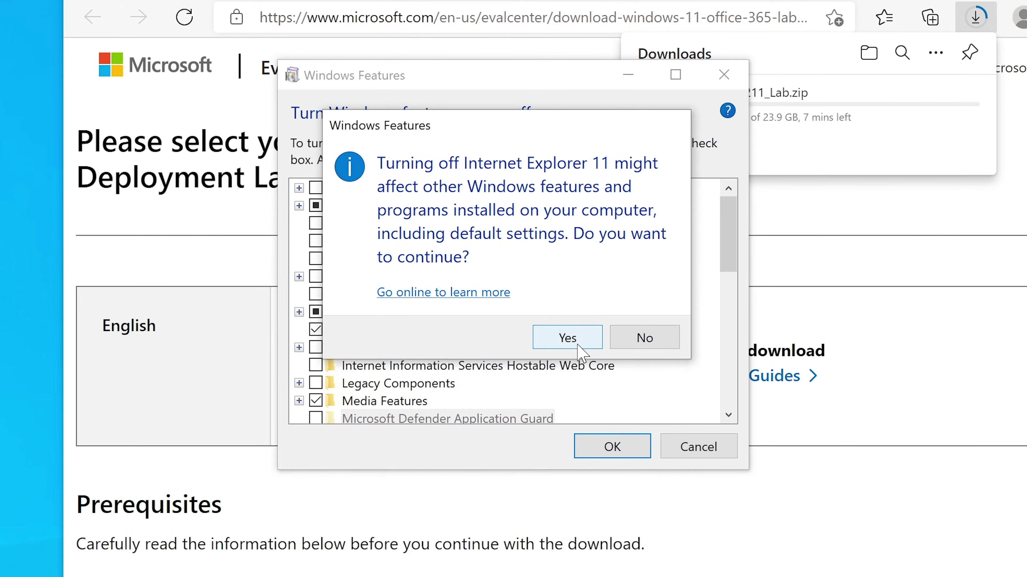
pyautogui.click(578, 346)
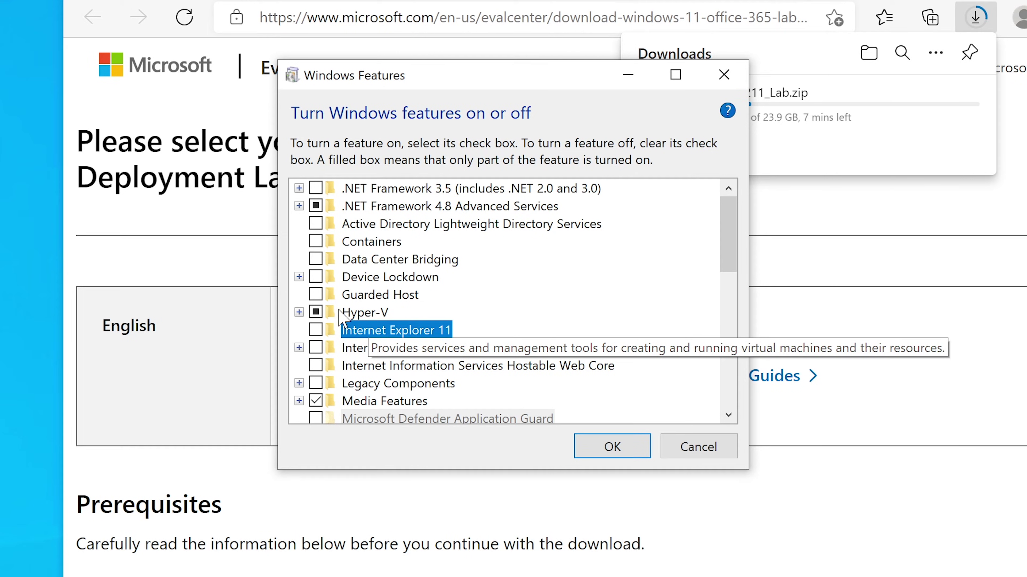
pyautogui.click(596, 447)
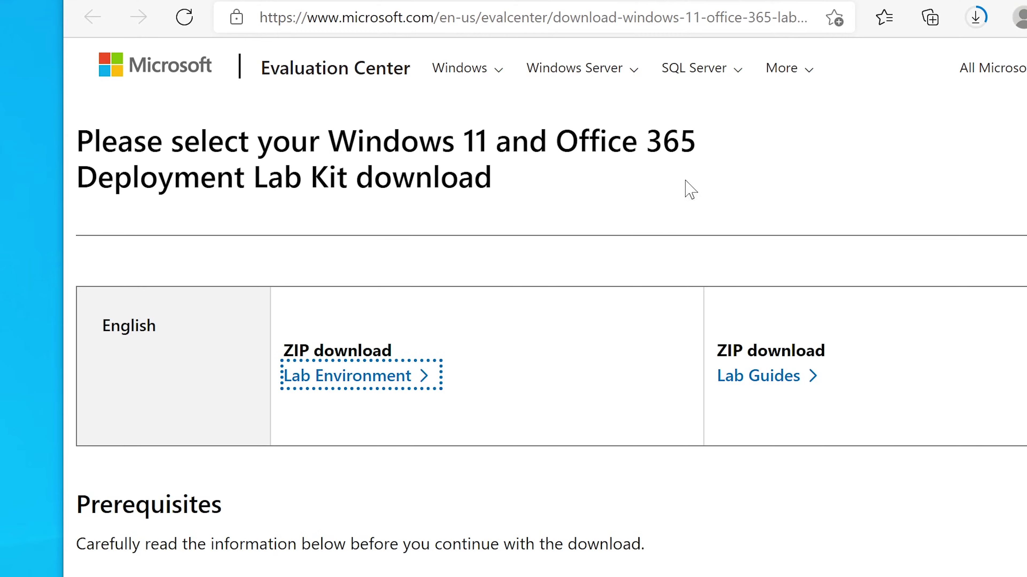
# Check the lab ZIP download at 17.7 GB of 23.9 GB, scrolling to System Requirements
pyautogui.click(984, 18)
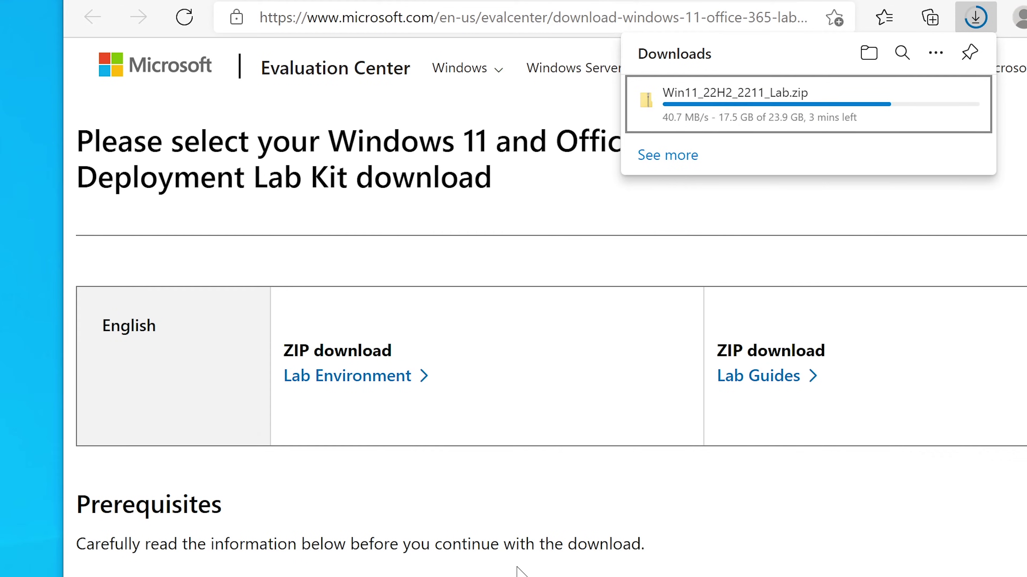
pyautogui.scroll(-3, 520, 572)
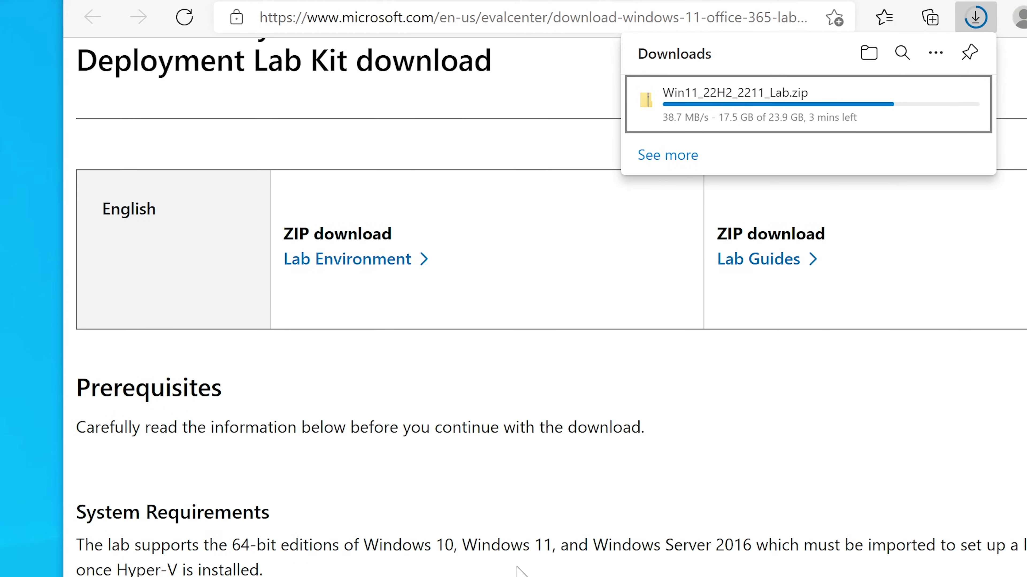
pyautogui.scroll(-3, 520, 571)
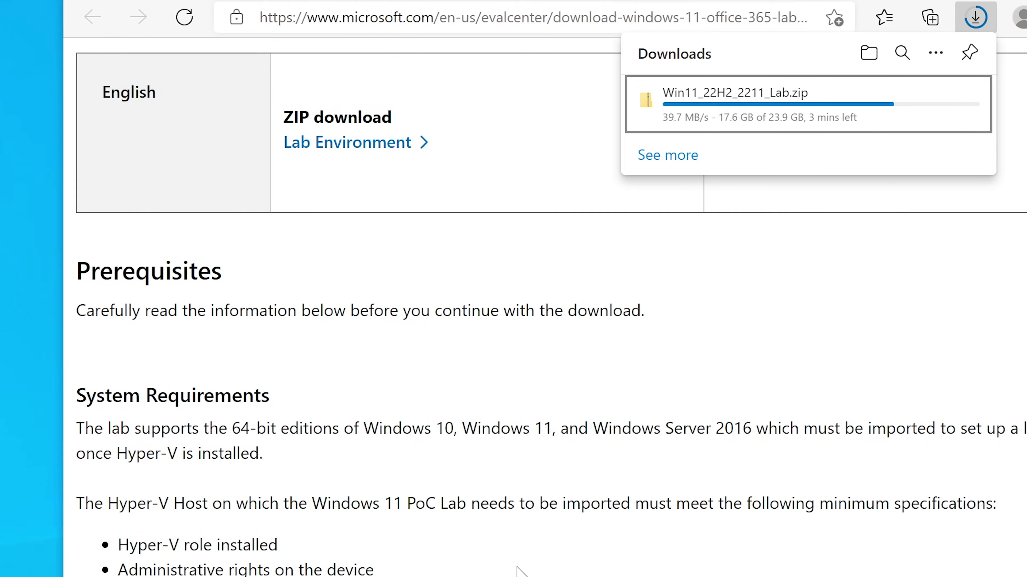
pyautogui.scroll(-3, 521, 572)
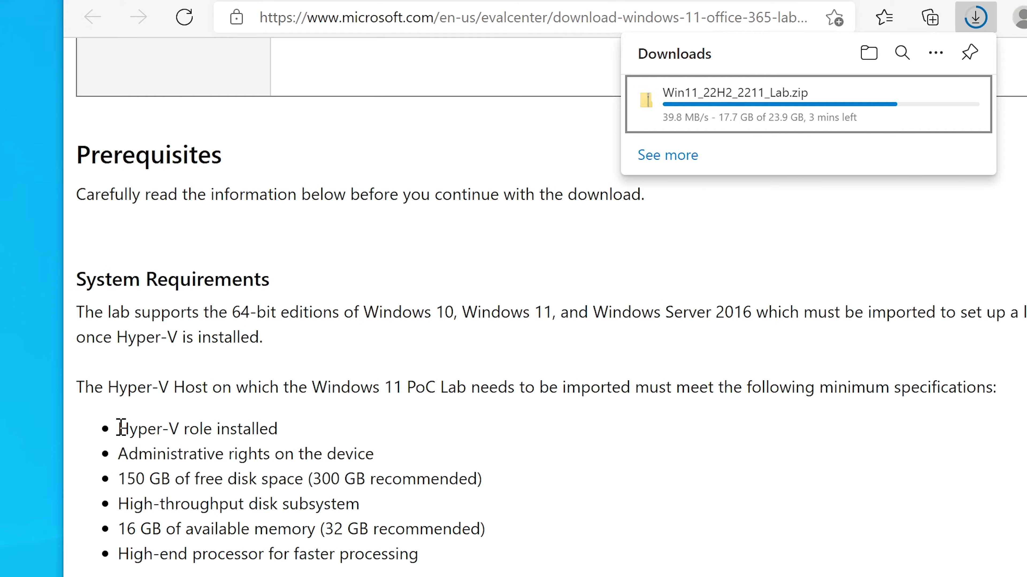
pyautogui.click(121, 427)
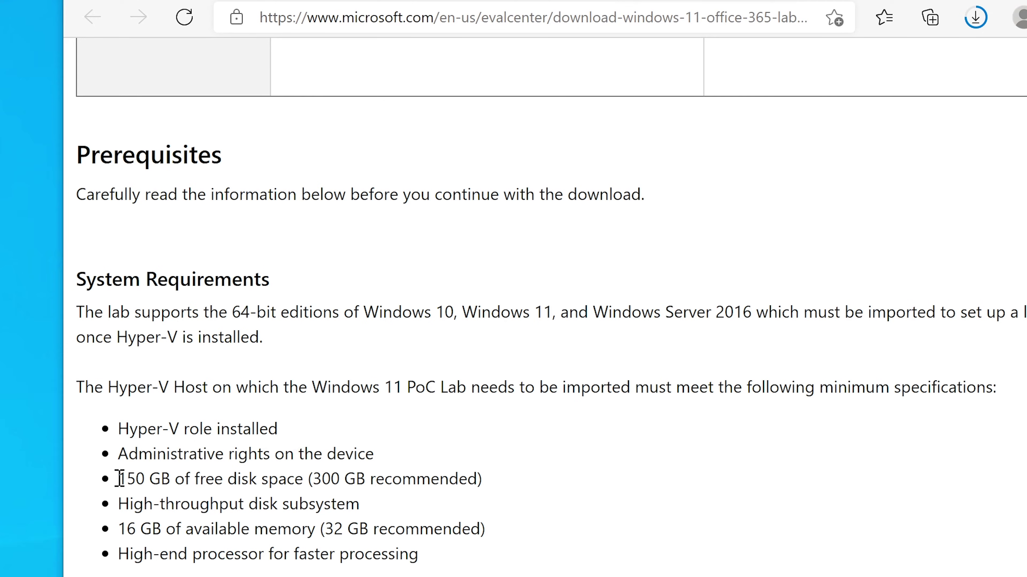
pyautogui.moveTo(120, 479); pyautogui.dragTo(312, 469)
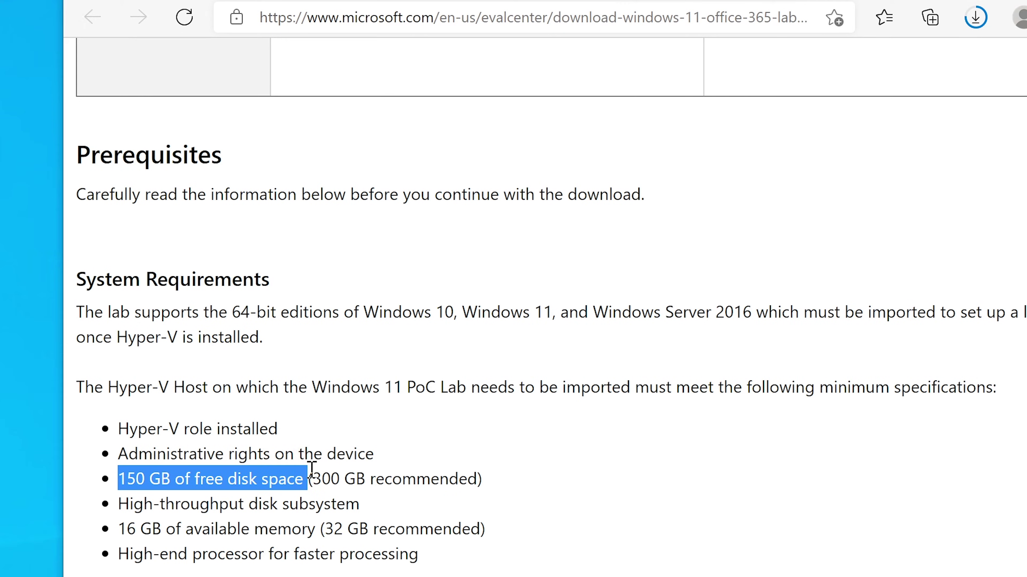
pyautogui.click(297, 473)
pyautogui.scroll(5, 296, 474)
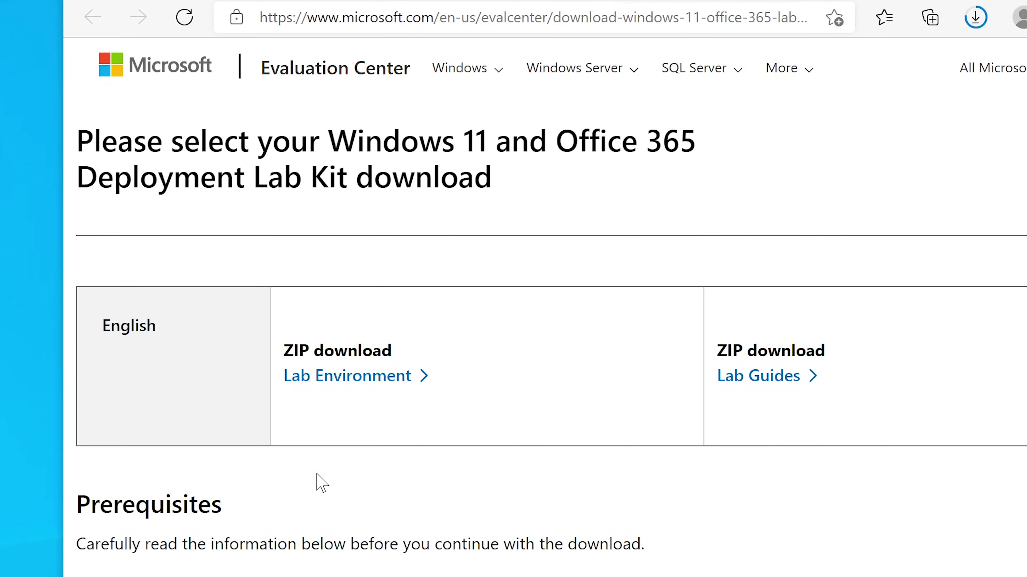
pyautogui.scroll(-5, 322, 483)
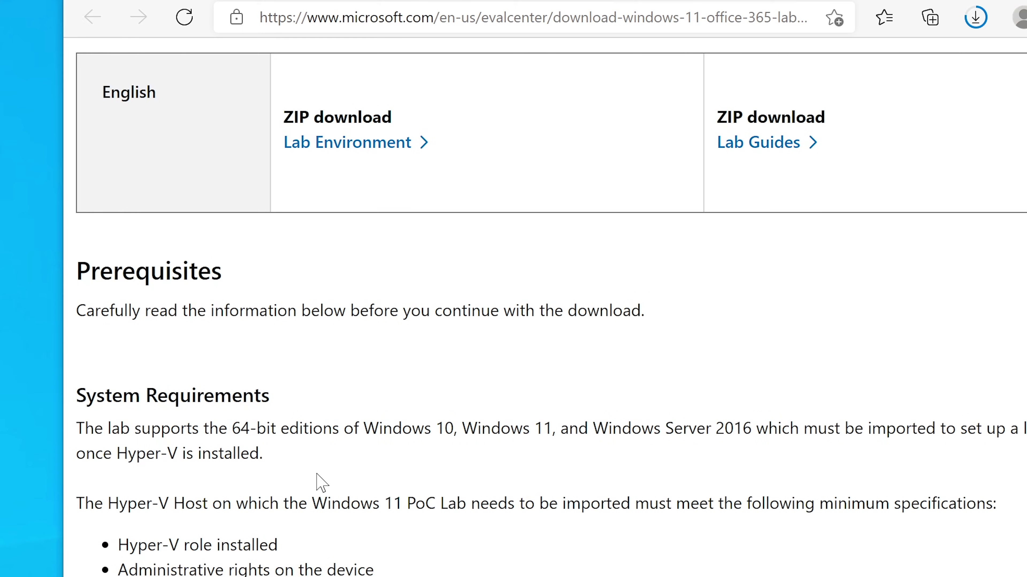
pyautogui.scroll(-3, 317, 474)
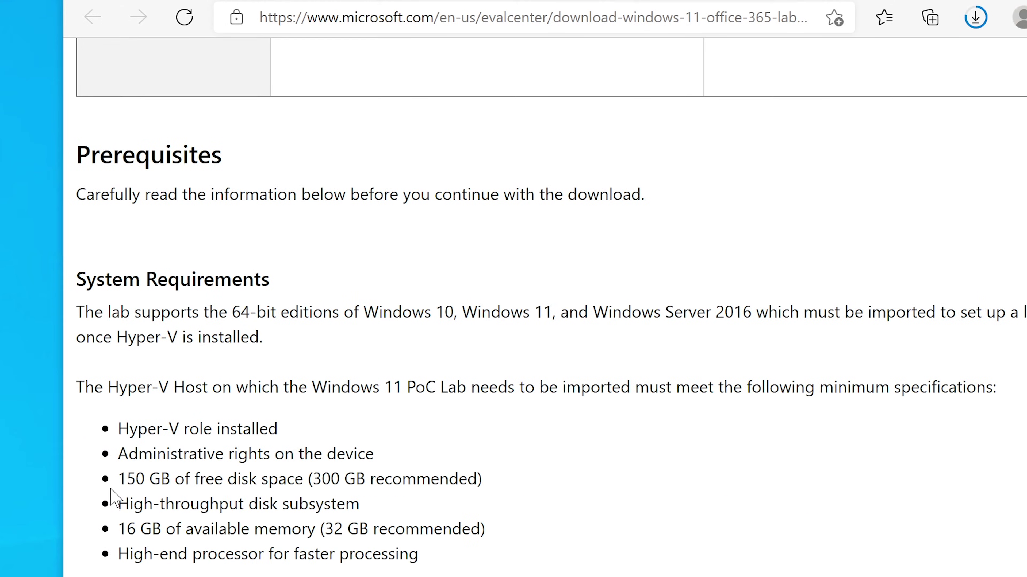
pyautogui.moveTo(115, 506); pyautogui.dragTo(366, 510)
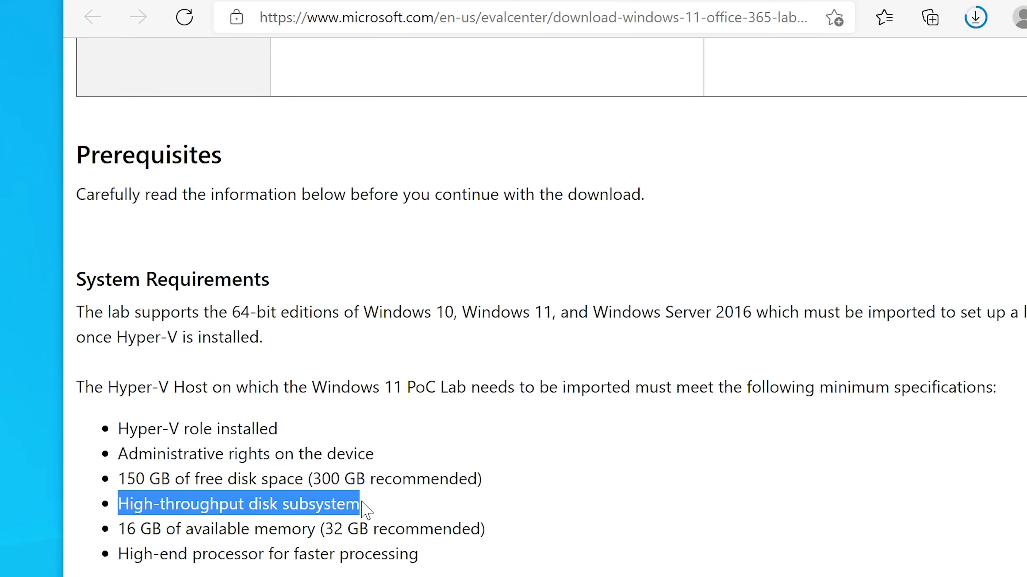
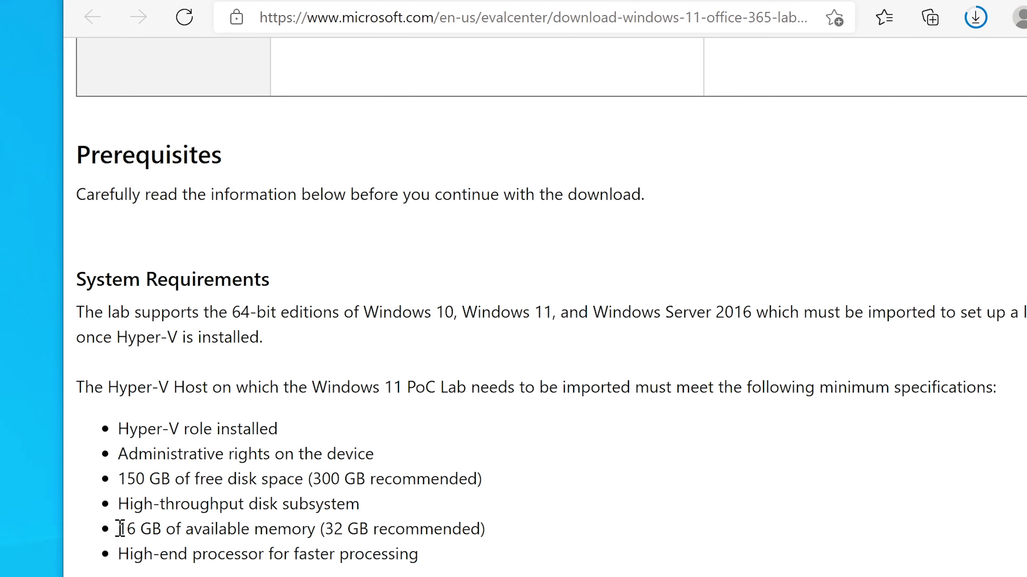
pyautogui.moveTo(120, 529); pyautogui.dragTo(506, 527)
pyautogui.click(404, 524)
pyautogui.moveTo(119, 560); pyautogui.dragTo(426, 555)
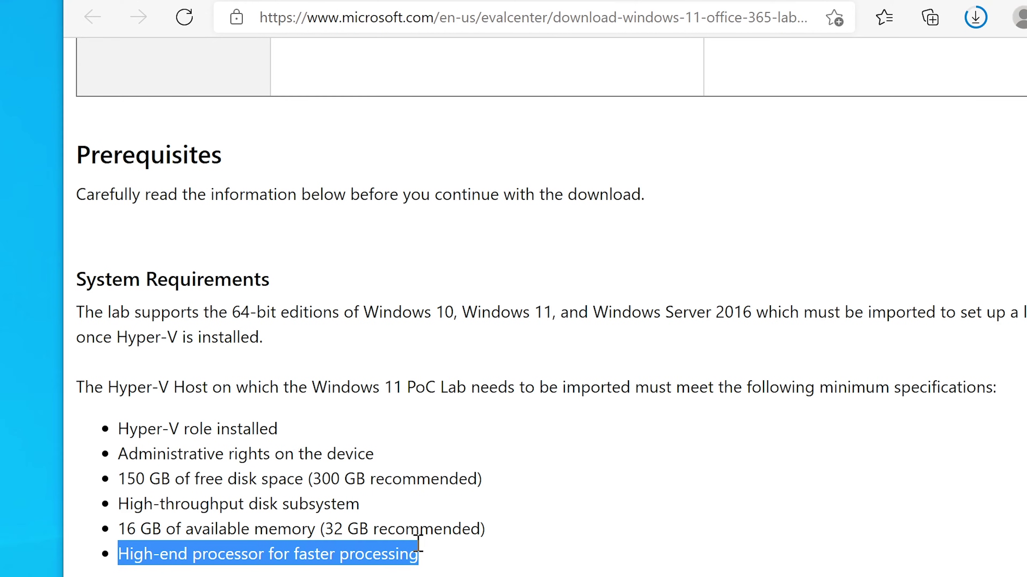
pyautogui.click(223, 485)
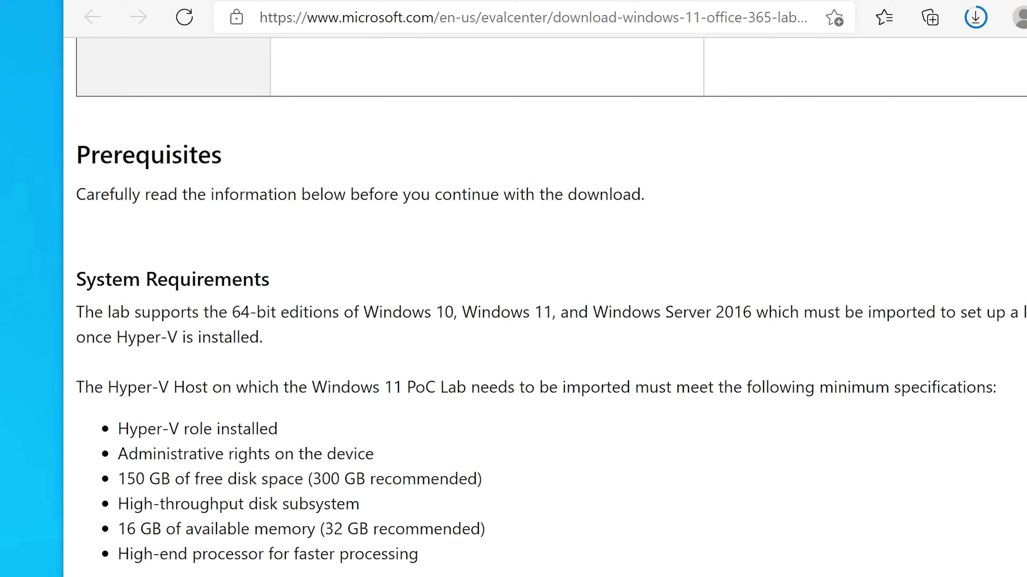
pyautogui.scroll(3, 545, 307)
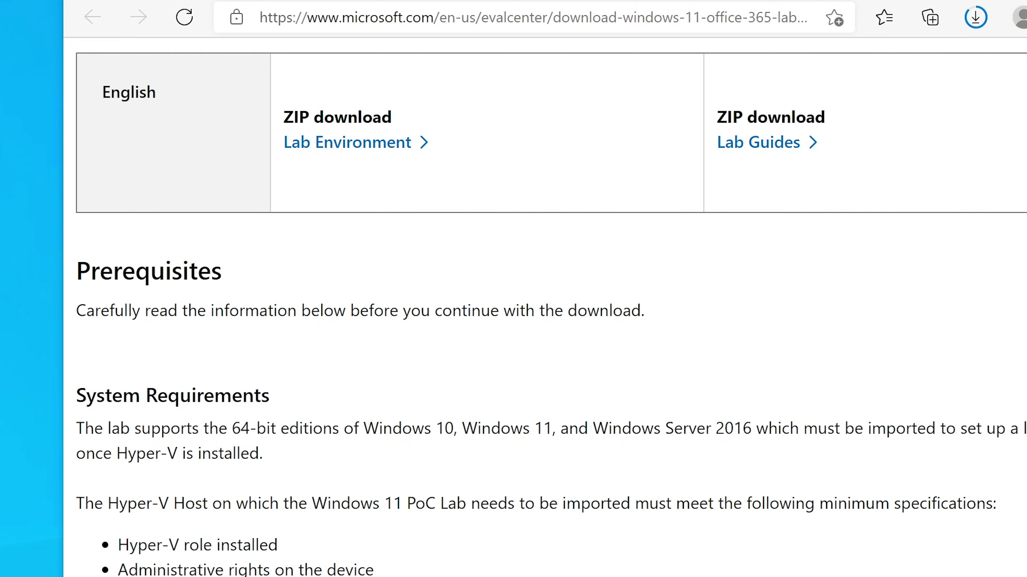
pyautogui.scroll(6, 545, 308)
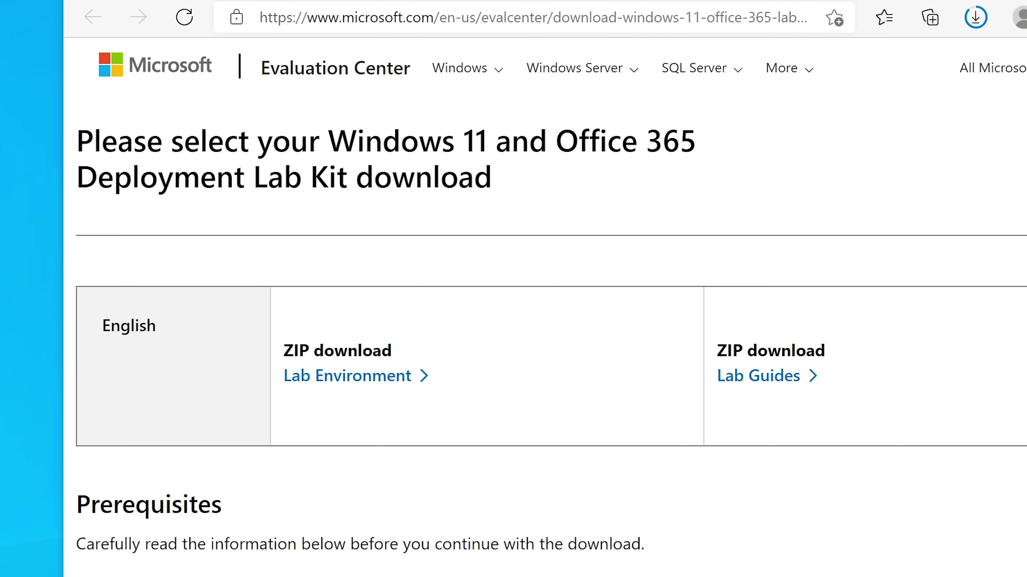
pyautogui.scroll(-3, 545, 307)
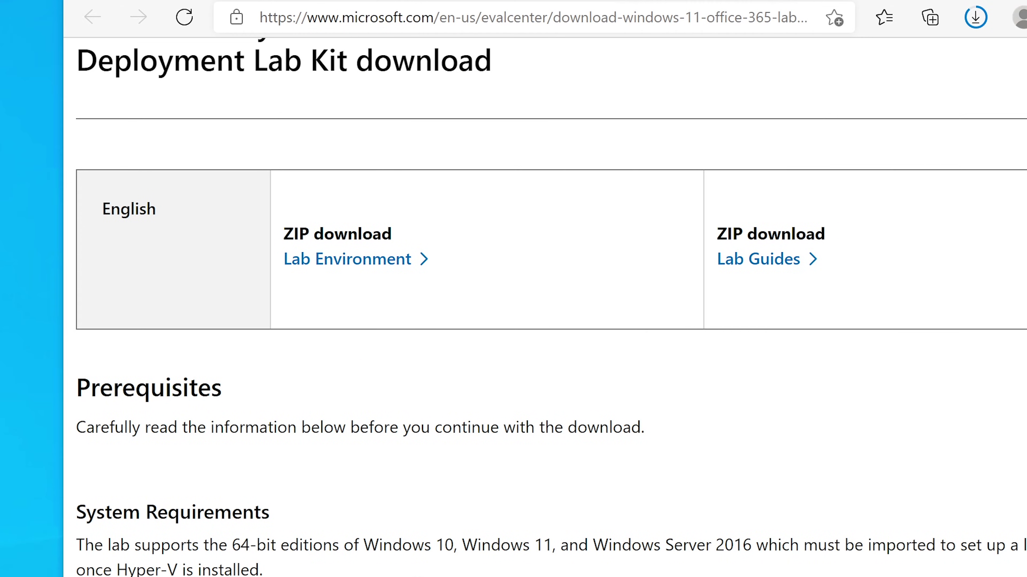
pyautogui.scroll(-3, 545, 308)
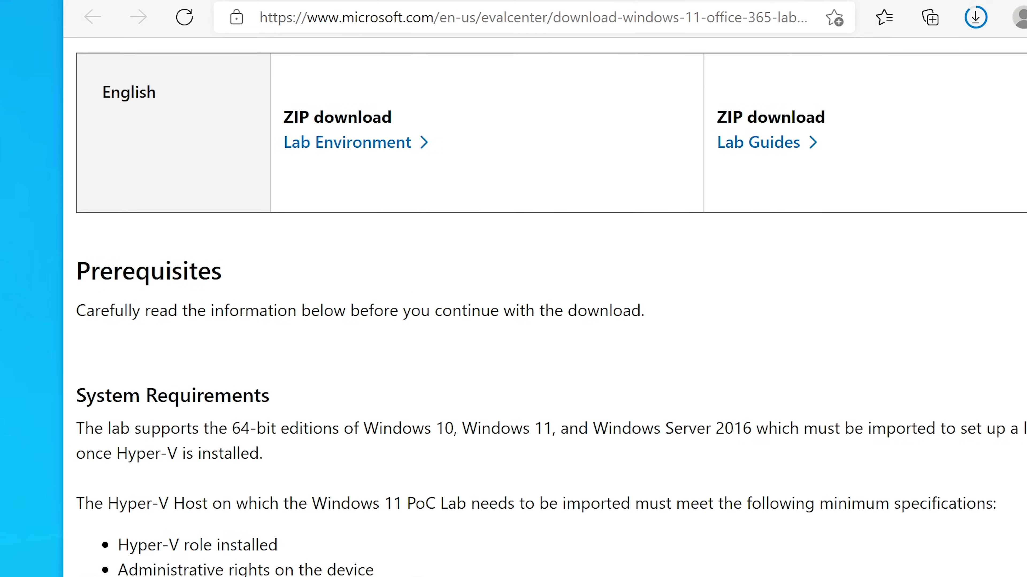
pyautogui.scroll(-3, 545, 308)
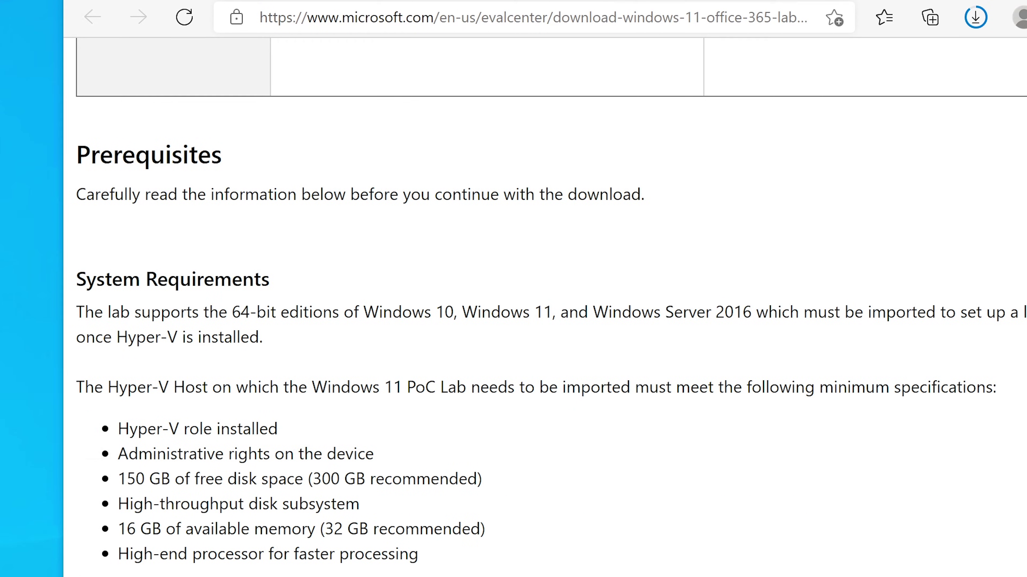
pyautogui.hotkey('ctrl', 'shift', 'Escape')
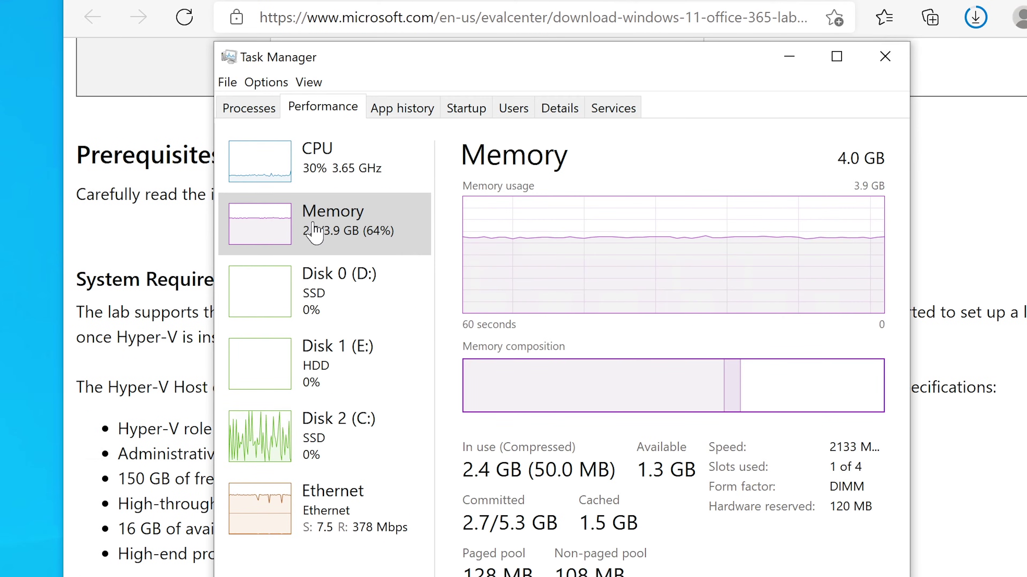
# In Task Manager's Performance view, check memory, CPU, Disk 1 (E:) and Disk 0 (D:, 119 GB SSD)
pyautogui.click(311, 239)
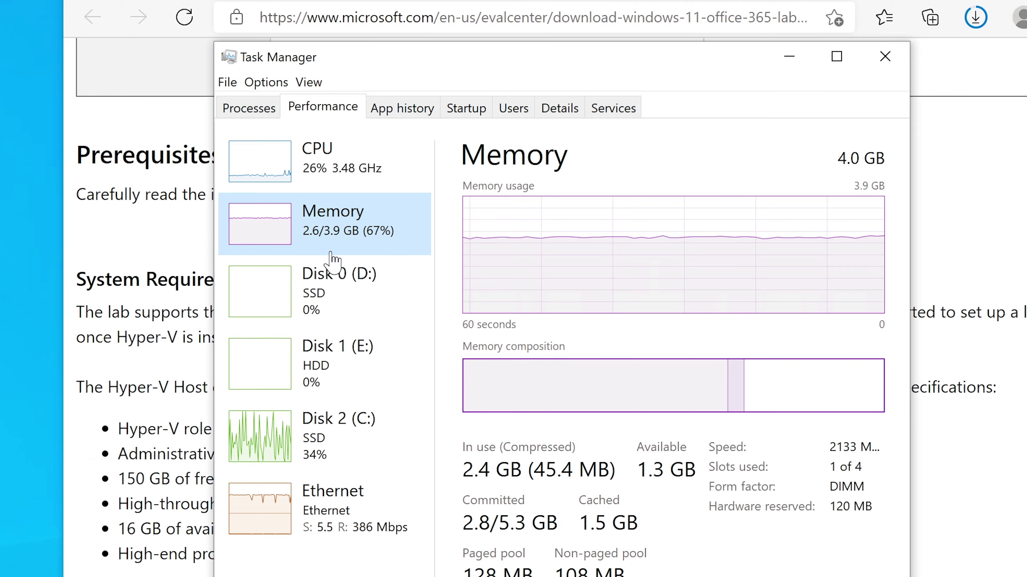
pyautogui.click(325, 166)
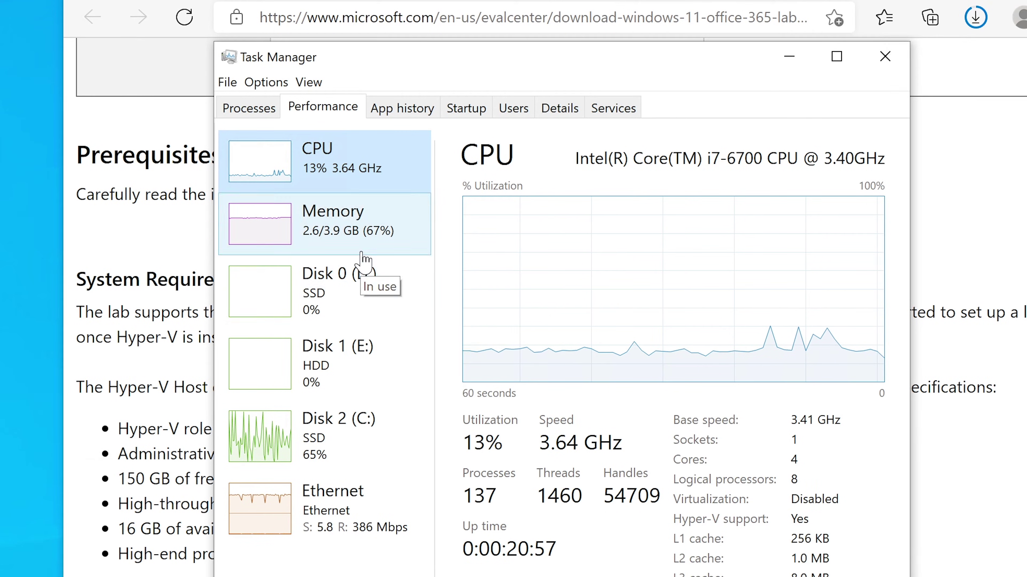
pyautogui.click(354, 299)
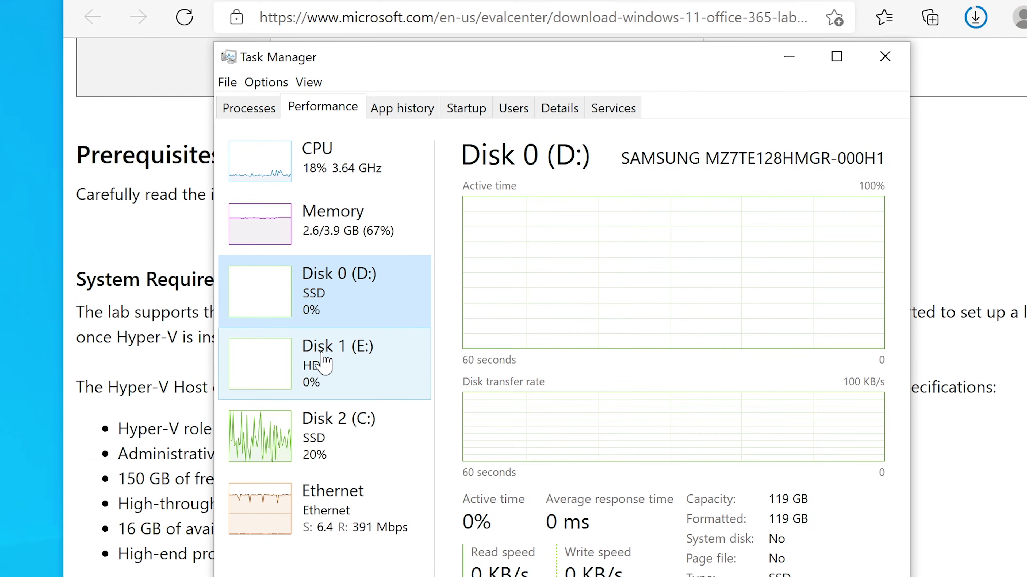
pyautogui.click(347, 370)
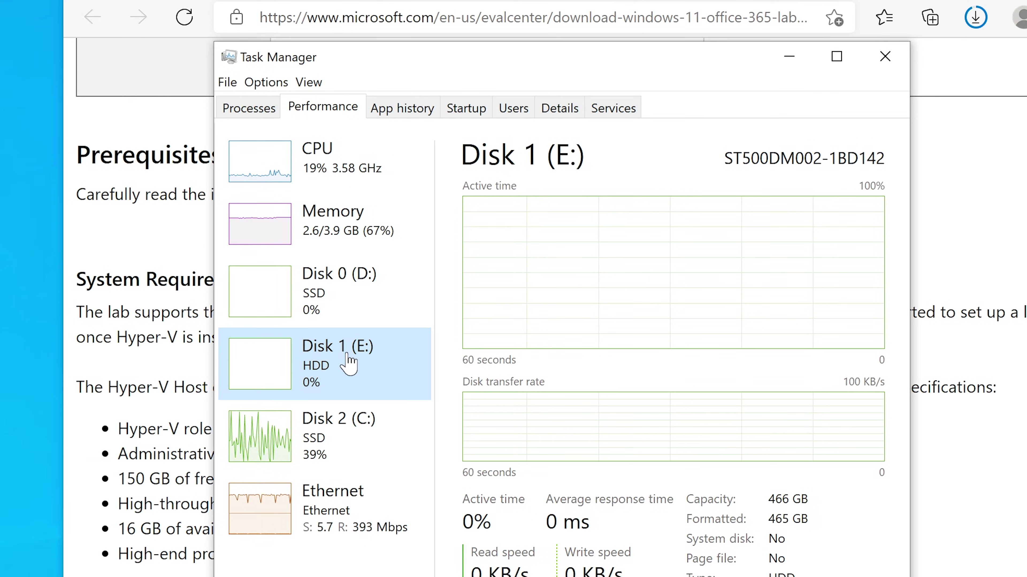
pyautogui.click(351, 288)
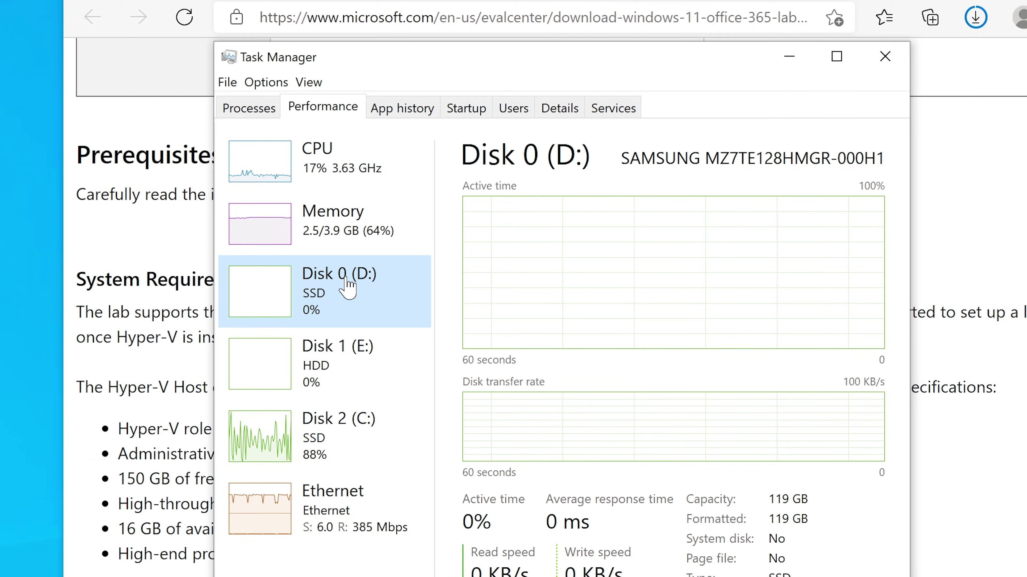
# Confirm the Win11_22H2_2211_Lab.zip download finished in Edge, then bring up File Explorer
pyautogui.click(976, 17)
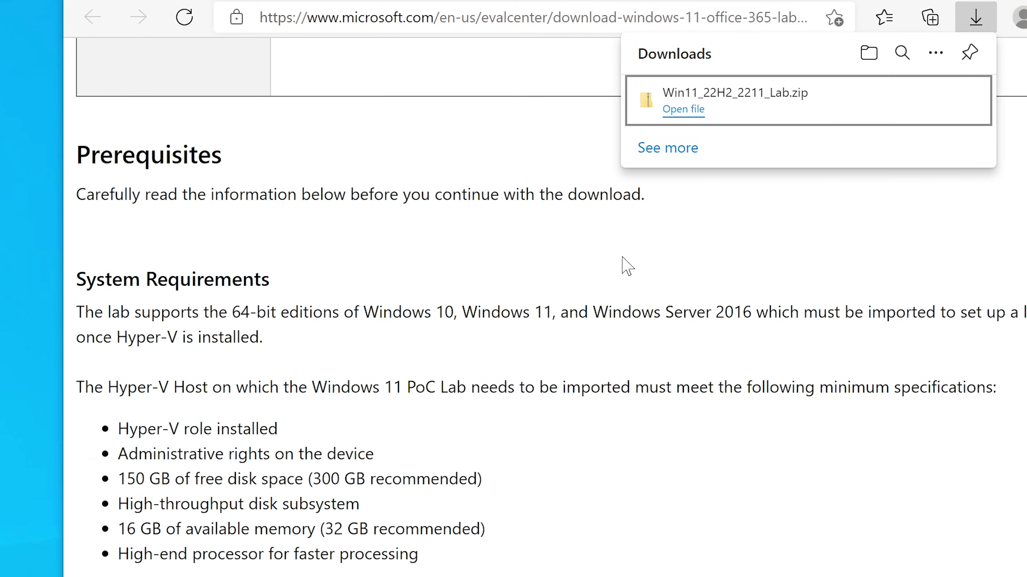
pyautogui.press('super')
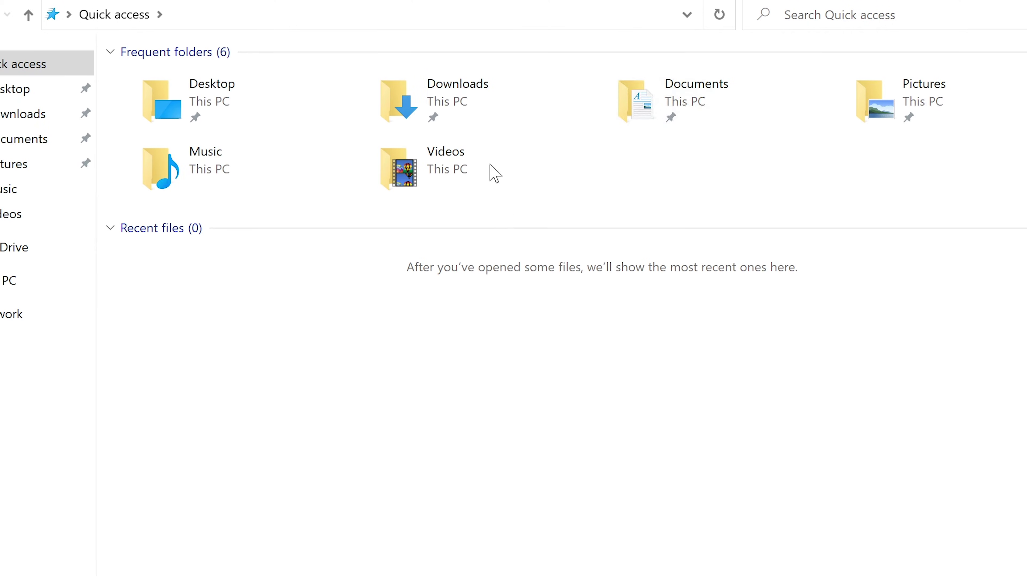
# Extract Win11_22H2_2211_Lab.zip in Downloads into the suggested Win11_22H2_2211_Lab folder
pyautogui.doubleClick(456, 171)
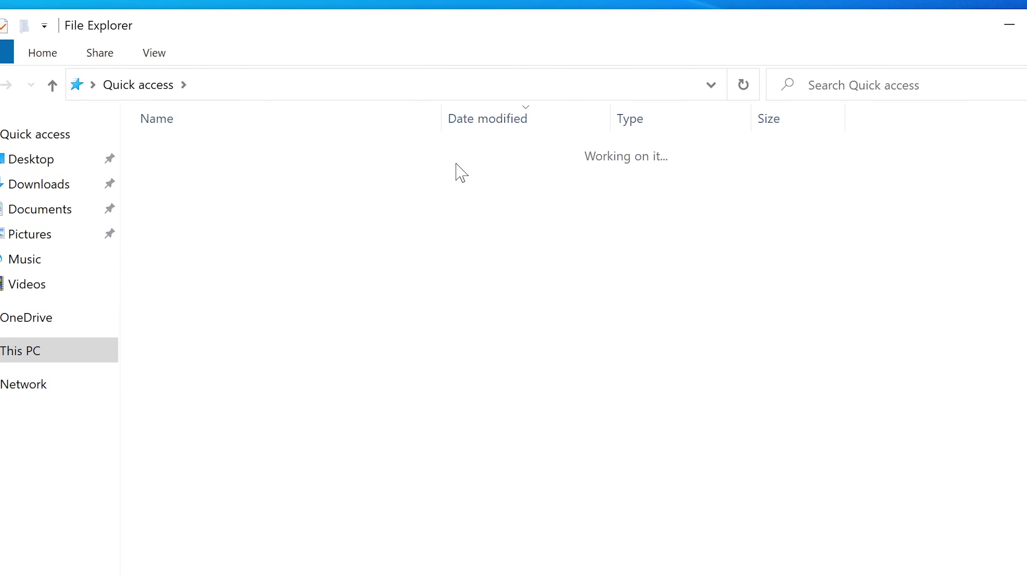
pyautogui.click(279, 176)
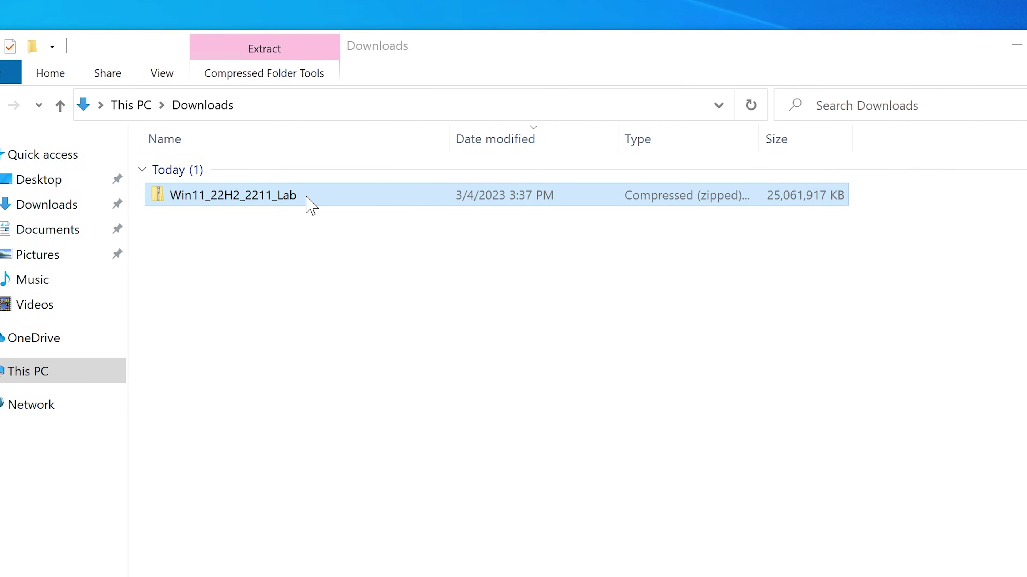
pyautogui.rightClick(305, 193)
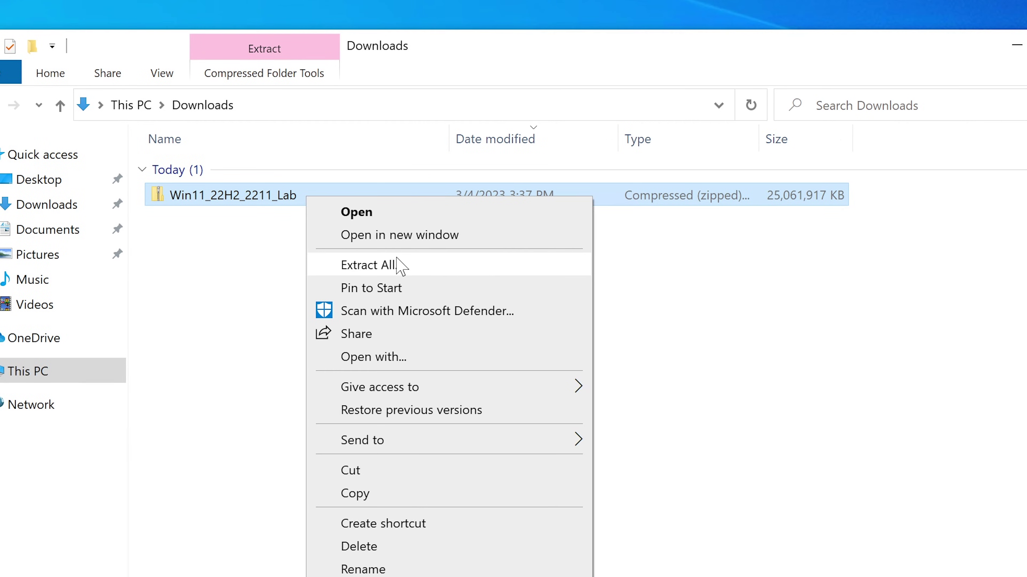
pyautogui.click(401, 266)
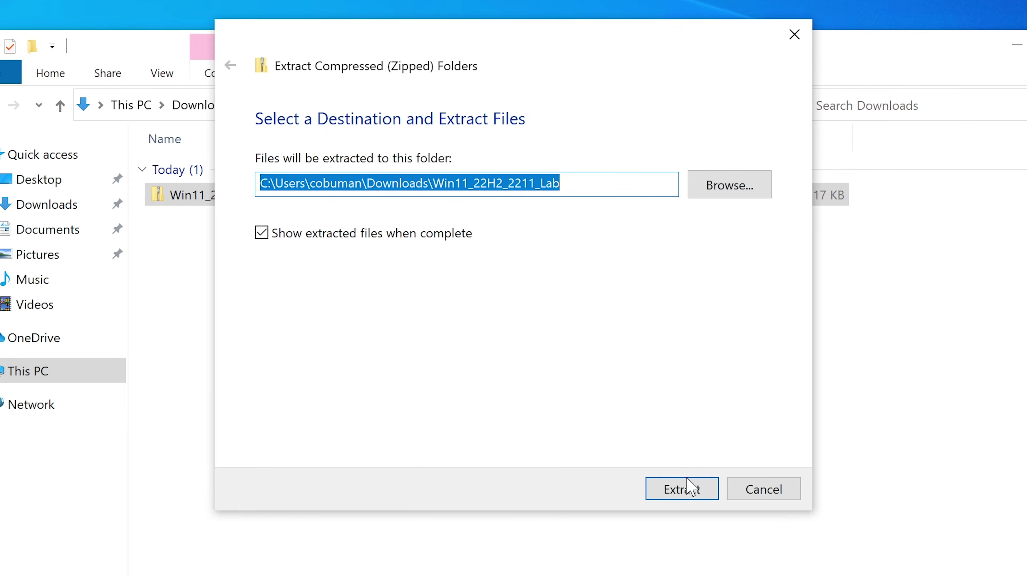
pyautogui.click(679, 489)
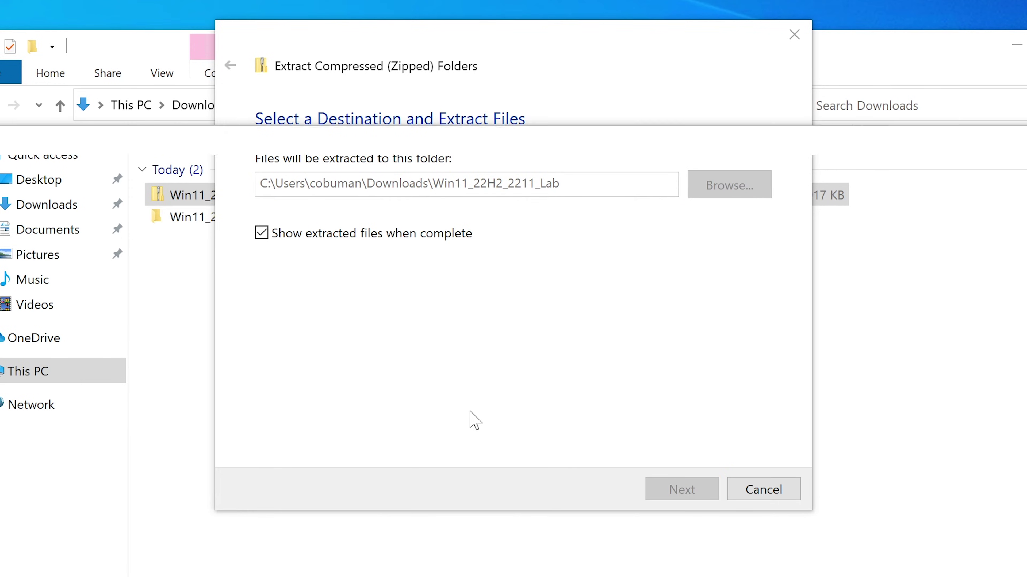
pyautogui.moveTo(11, 155); pyautogui.dragTo(502, 239)
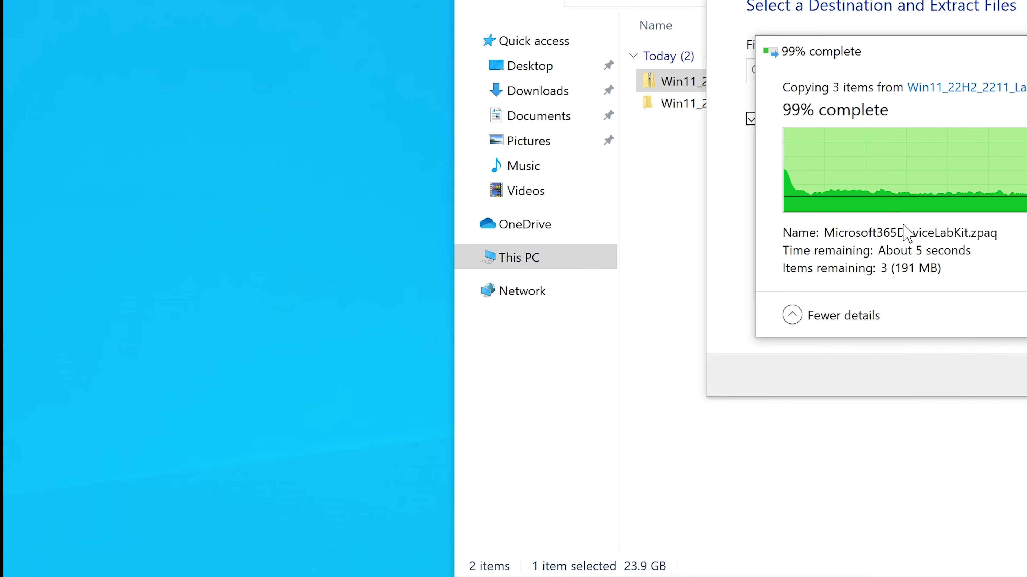
# Start Hyper-V Manager from Windows search, then close it again
pyautogui.press('super+s')
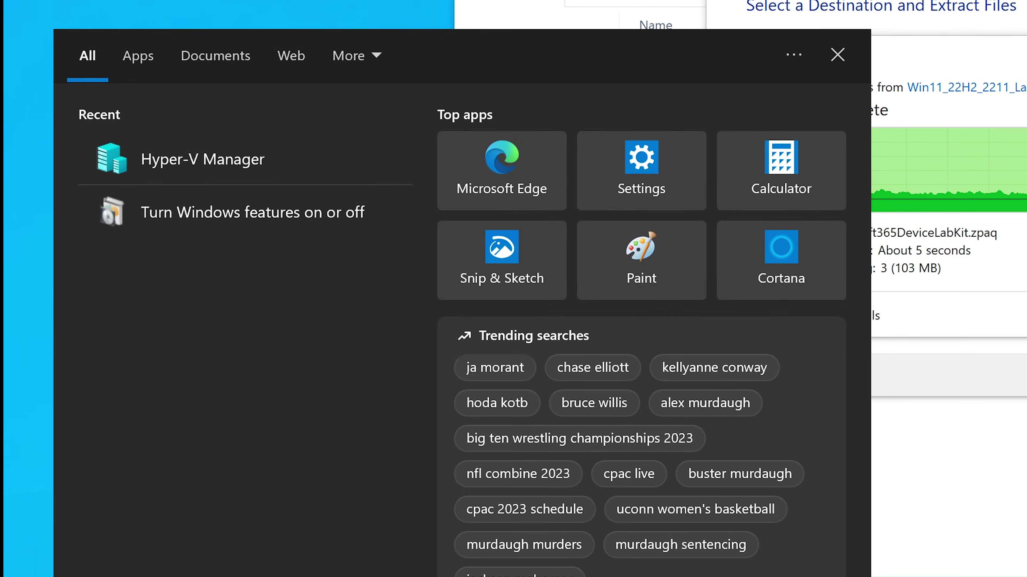
pyautogui.click(252, 163)
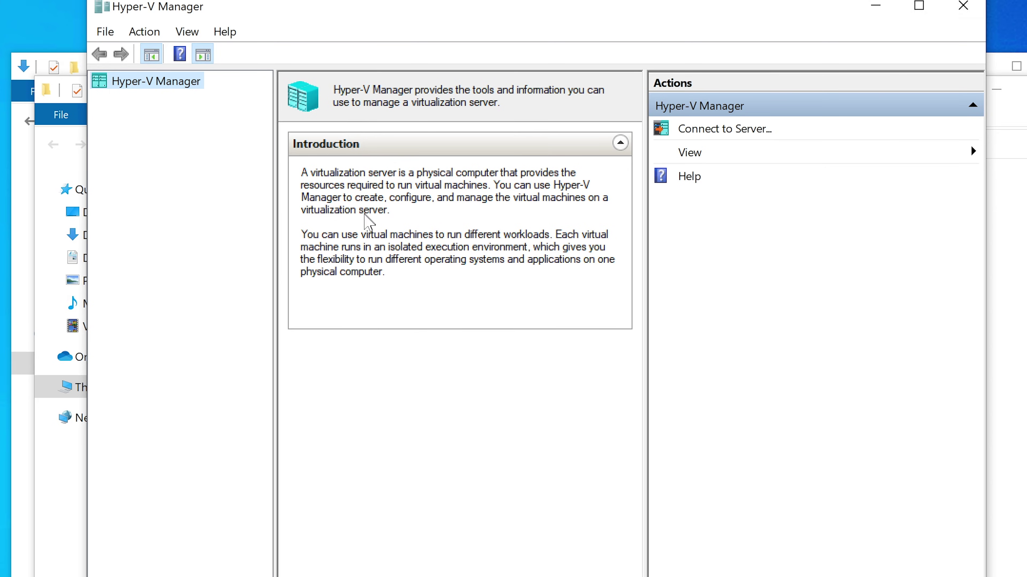
pyautogui.click(956, 3)
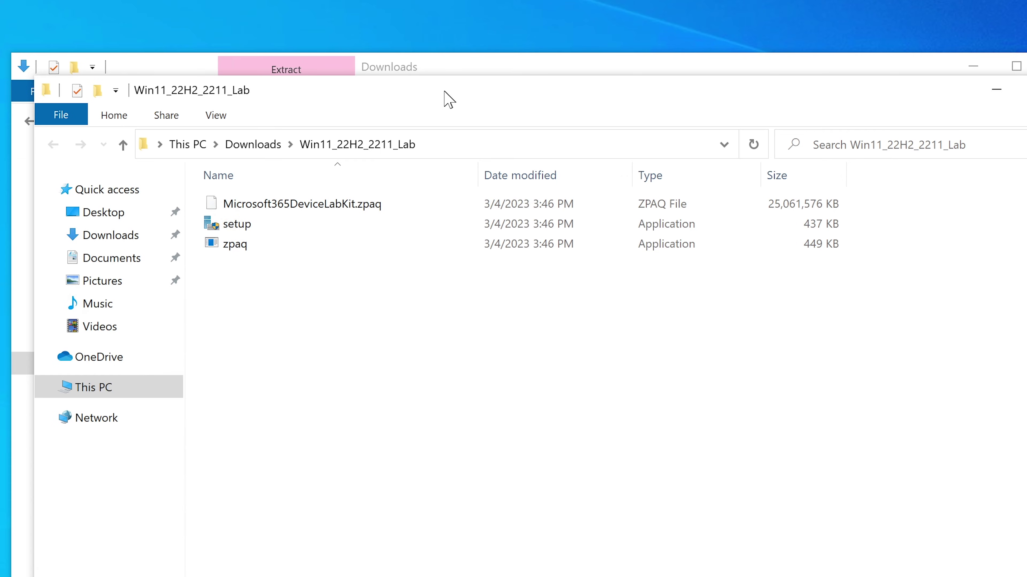
# Run setup.exe from the extracted Win11_22H2_2211_Lab folder
pyautogui.moveTo(449, 99); pyautogui.dragTo(443, 112)
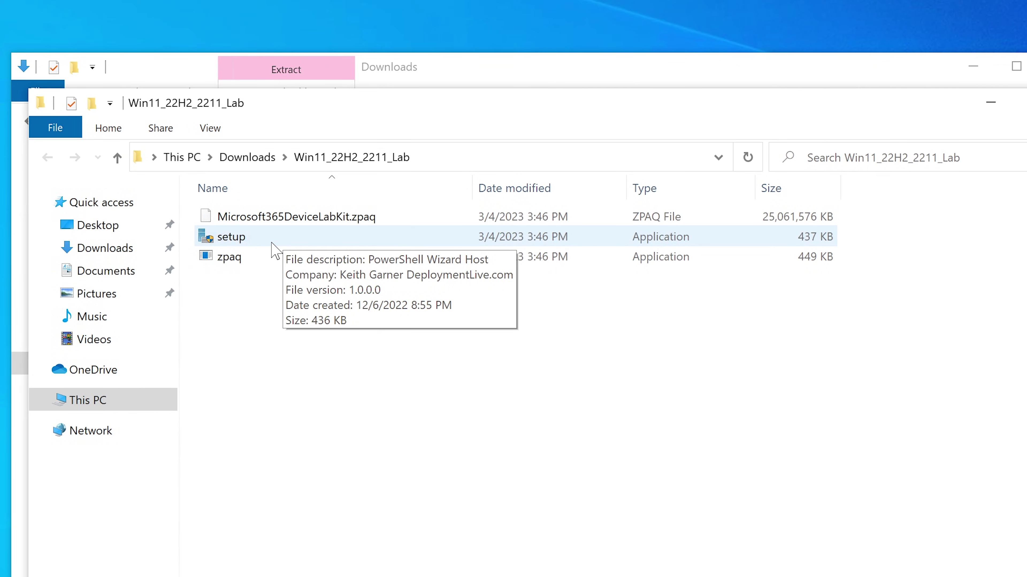
pyautogui.click(272, 243)
pyautogui.click(708, 218)
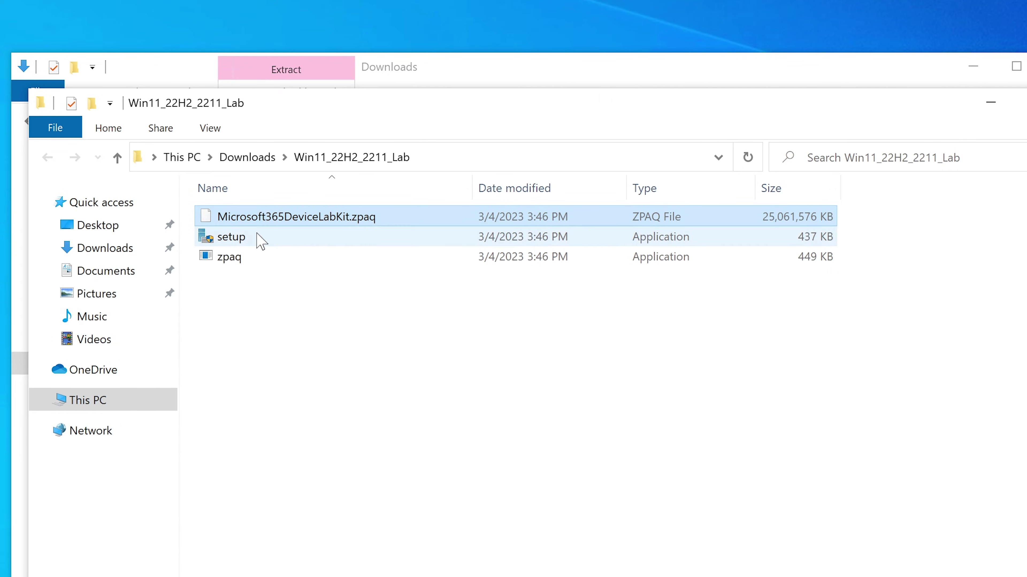
pyautogui.click(262, 240)
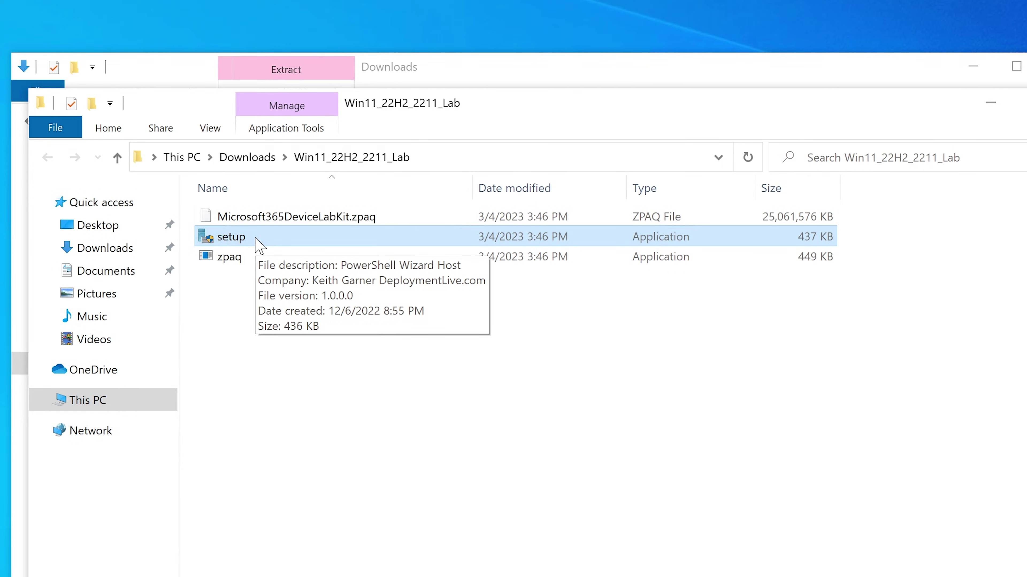
pyautogui.doubleClick(259, 238)
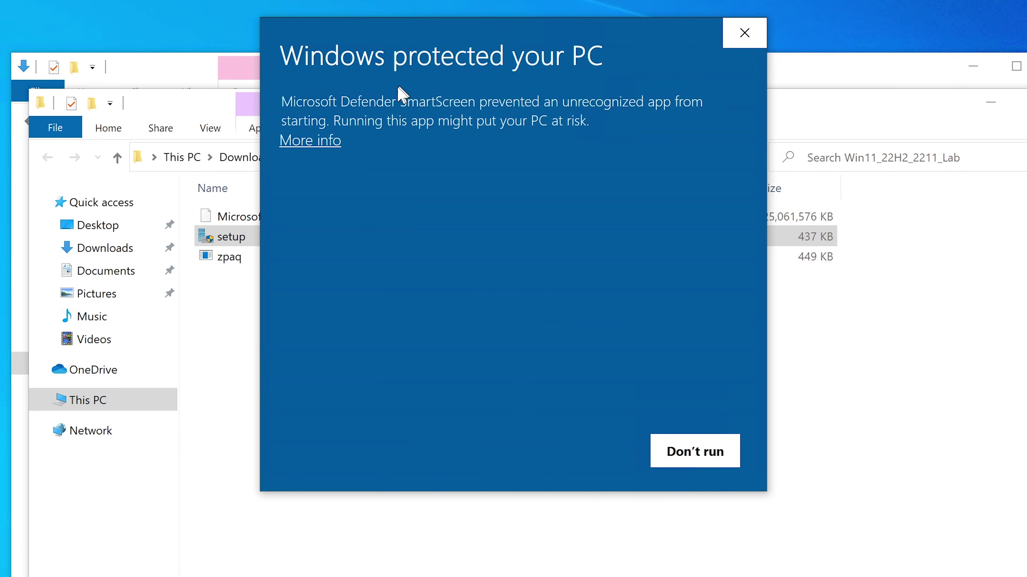
# Read the SmartScreen warning's app details, then decline to run setup.exe
pyautogui.moveTo(282, 104); pyautogui.dragTo(601, 122)
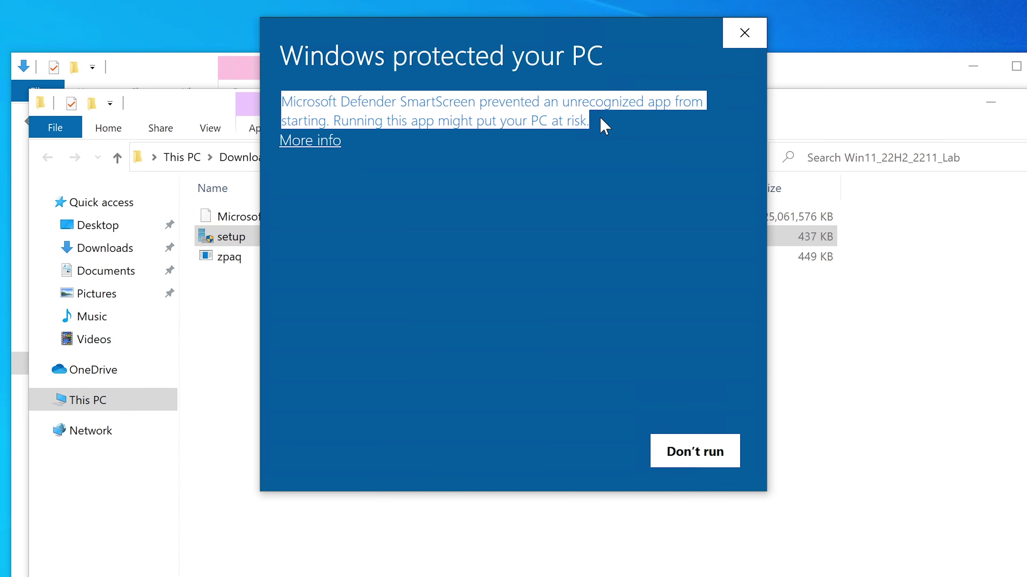
pyautogui.click(589, 104)
pyautogui.click(323, 141)
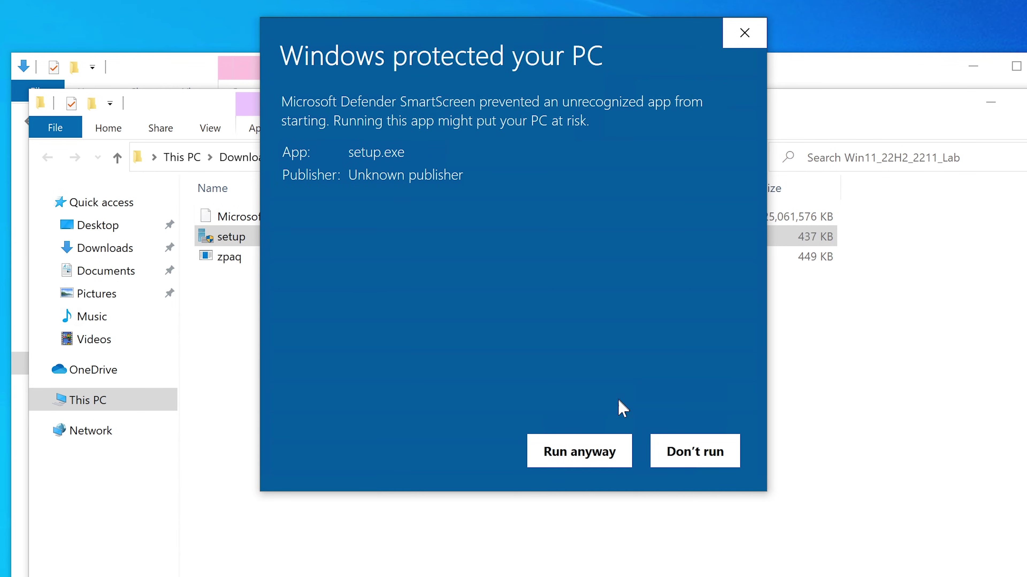
pyautogui.click(679, 451)
# Relaunch setup.exe, run it anyway past SmartScreen, and approve the UAC prompt
pyautogui.doubleClick(275, 237)
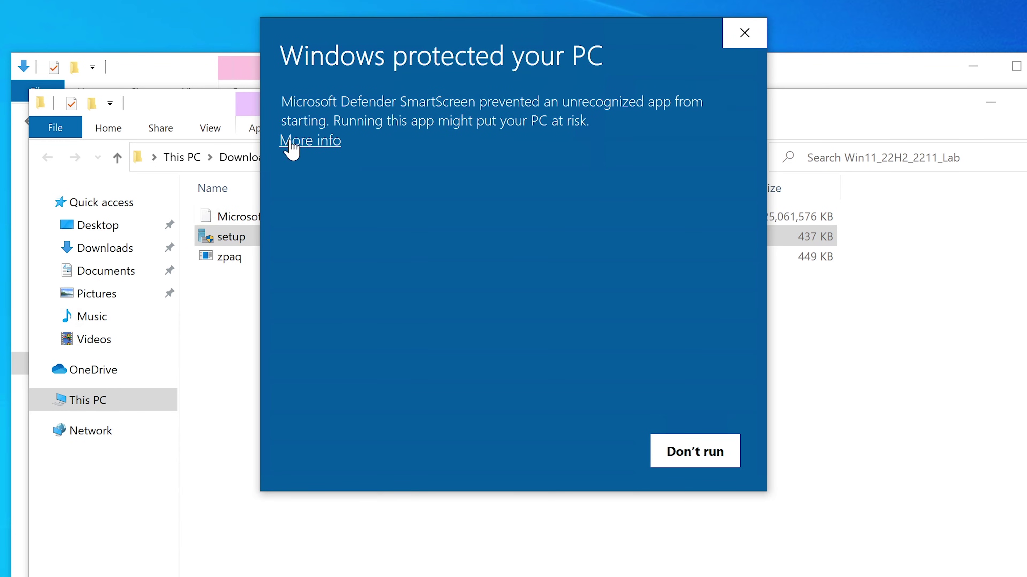
pyautogui.click(298, 146)
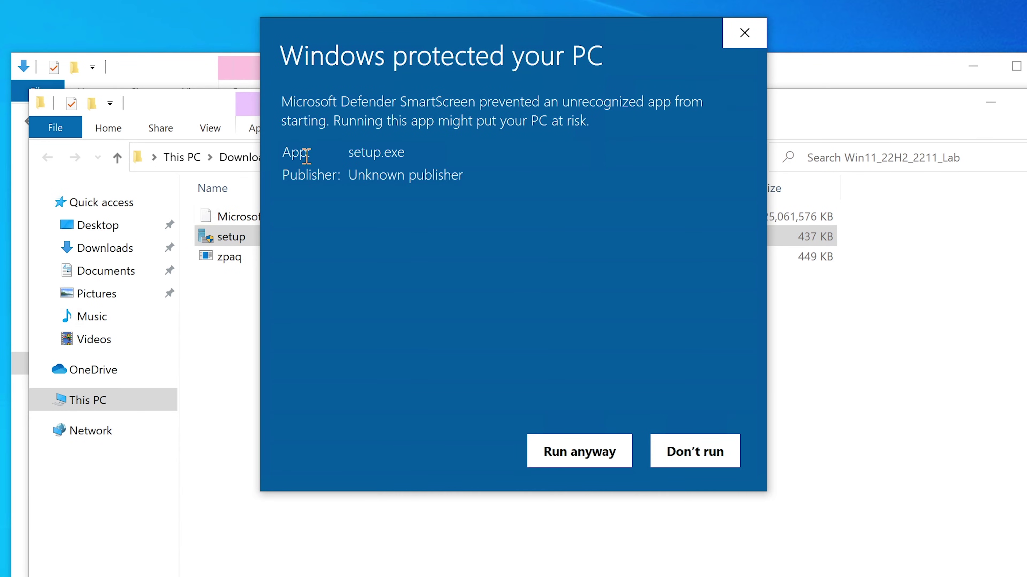
pyautogui.click(570, 451)
pyautogui.click(452, 417)
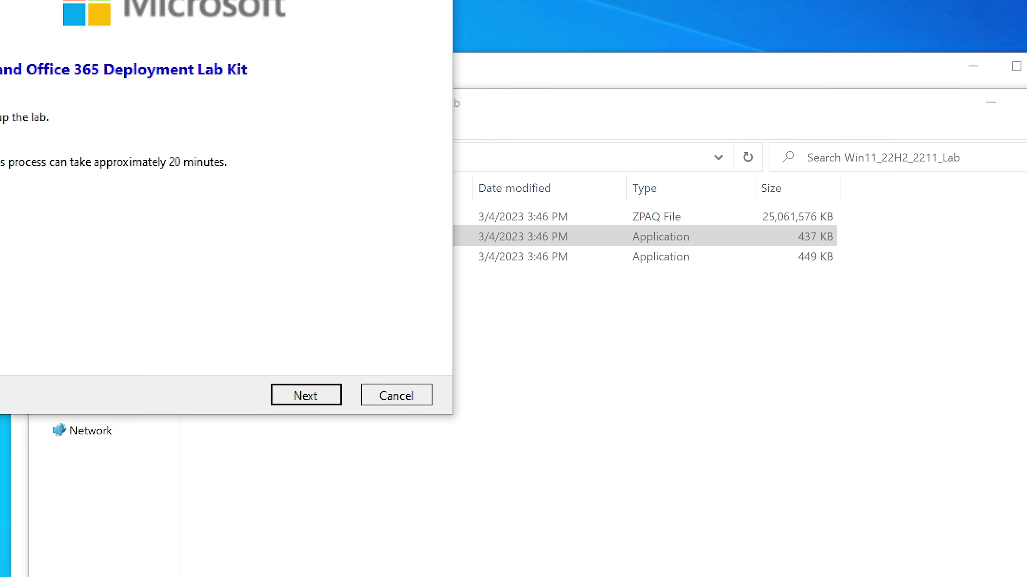
# Centre the Setup Wizard and advance past the welcome page and license agreement to the Network page
pyautogui.moveTo(566, 23); pyautogui.dragTo(634, 65)
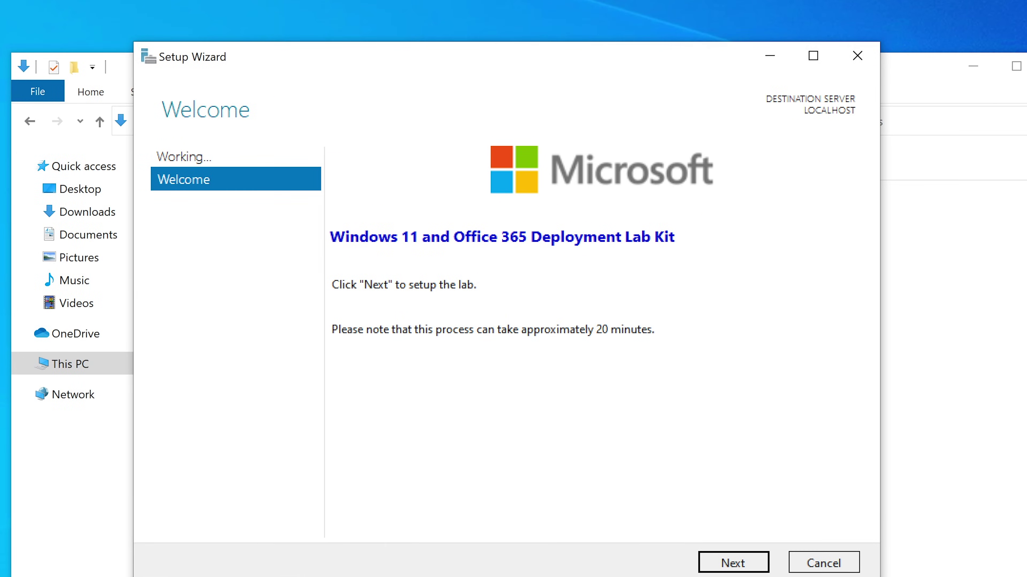
pyautogui.press('super+Home')
pyautogui.moveTo(640, 63); pyautogui.dragTo(635, 65)
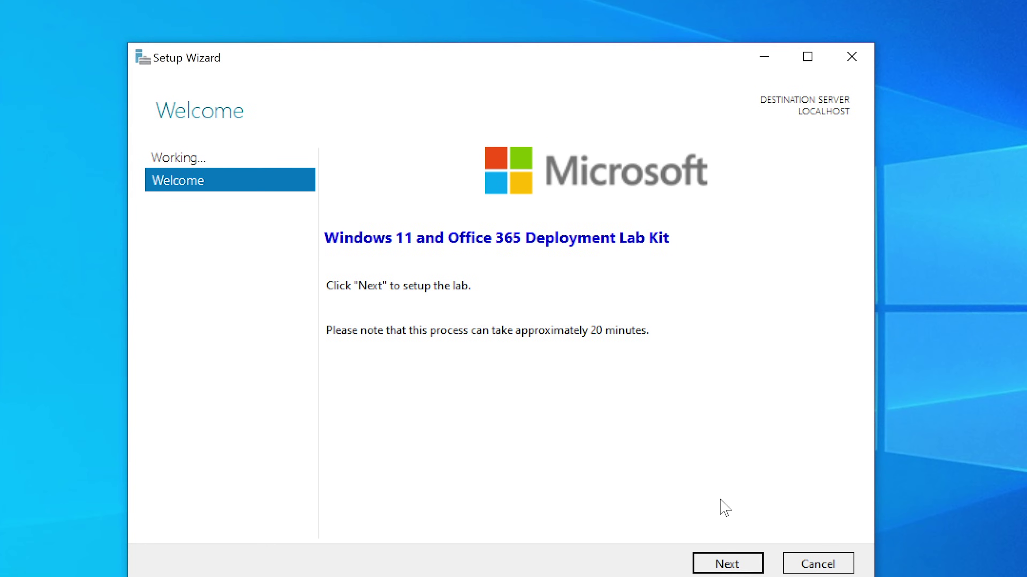
pyautogui.click(714, 558)
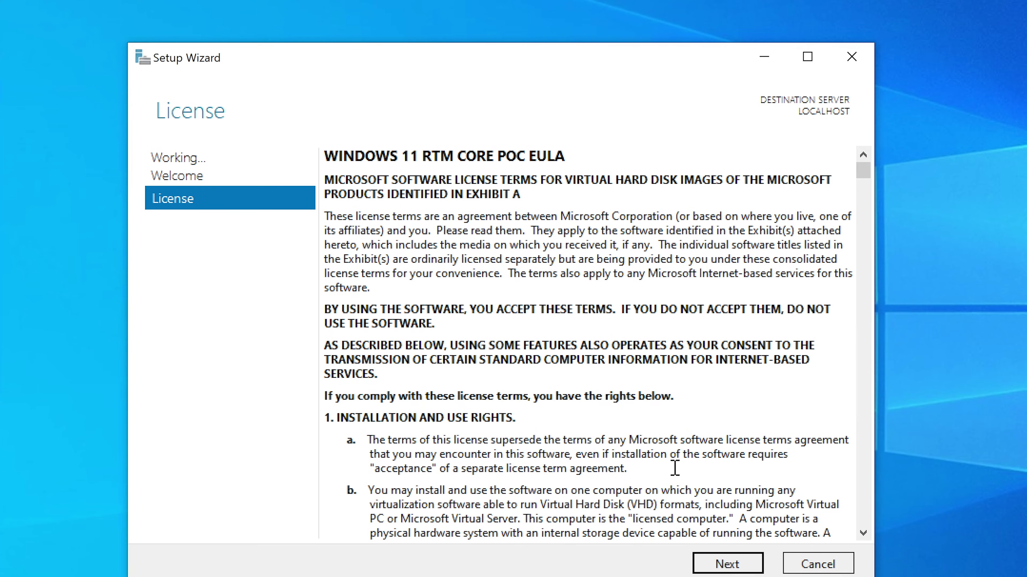
pyautogui.moveTo(863, 169); pyautogui.dragTo(874, 542)
pyautogui.click(730, 563)
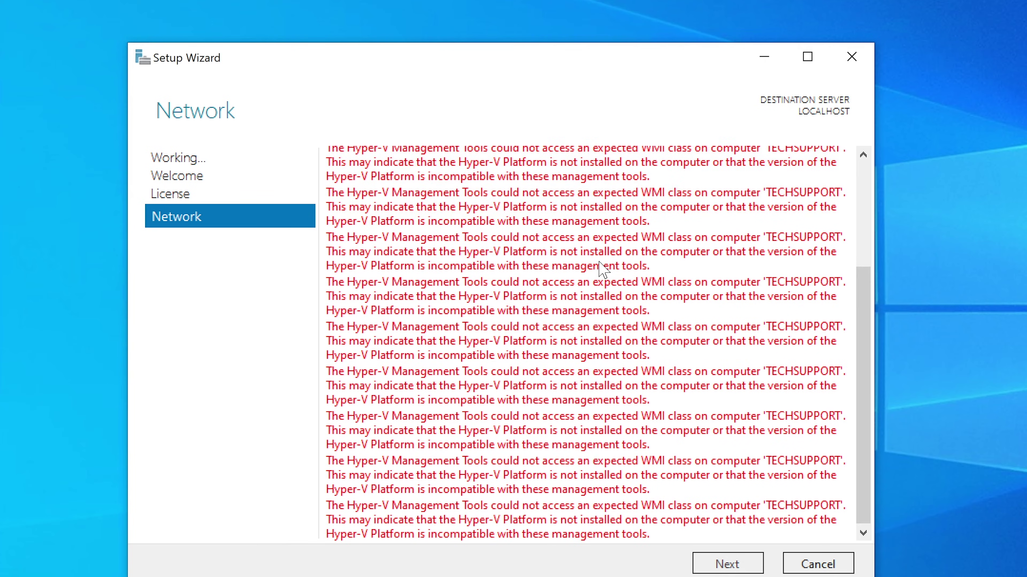
# Quit the lab setup wizard, then enable Hyper-V Services under Hyper-V > Hyper-V Platform in Windows Features
pyautogui.press('Escape')
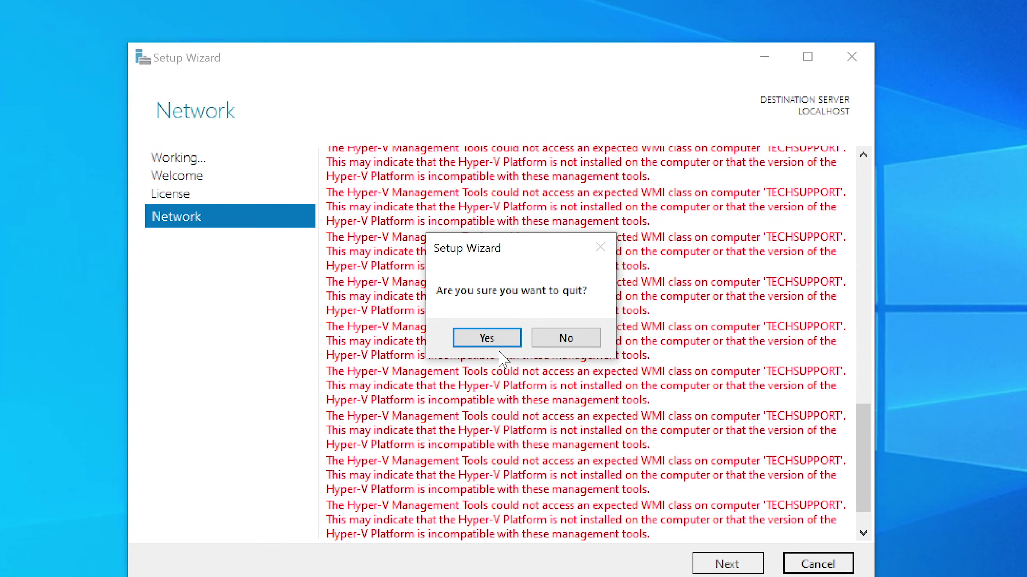
pyautogui.click(502, 346)
pyautogui.press('super')
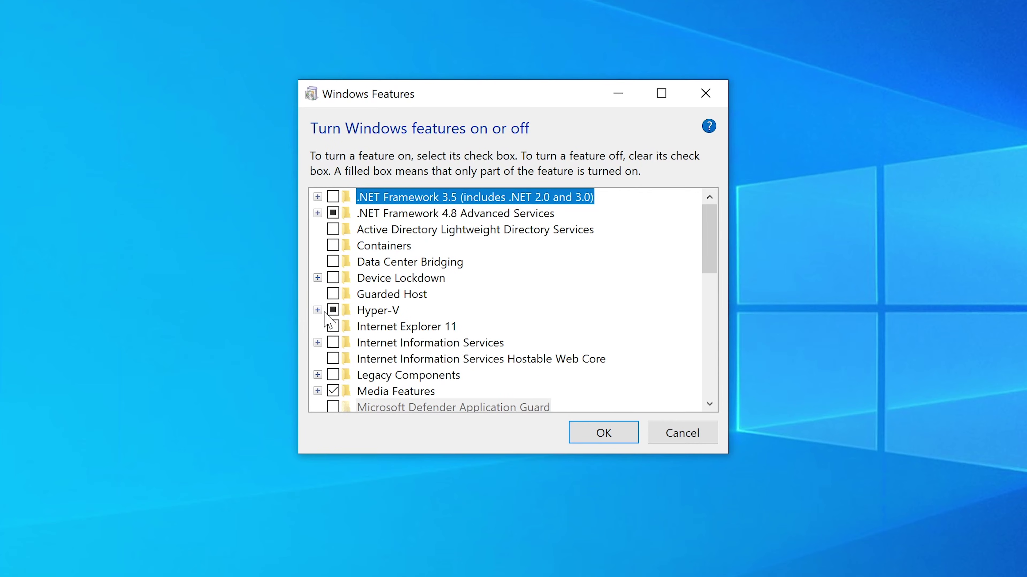
pyautogui.click(318, 310)
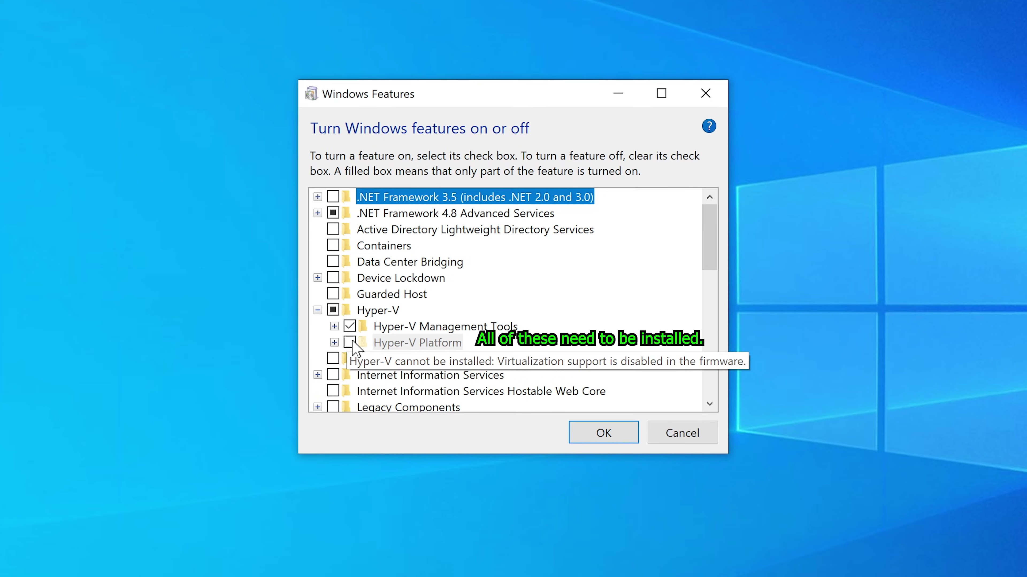
pyautogui.click(334, 343)
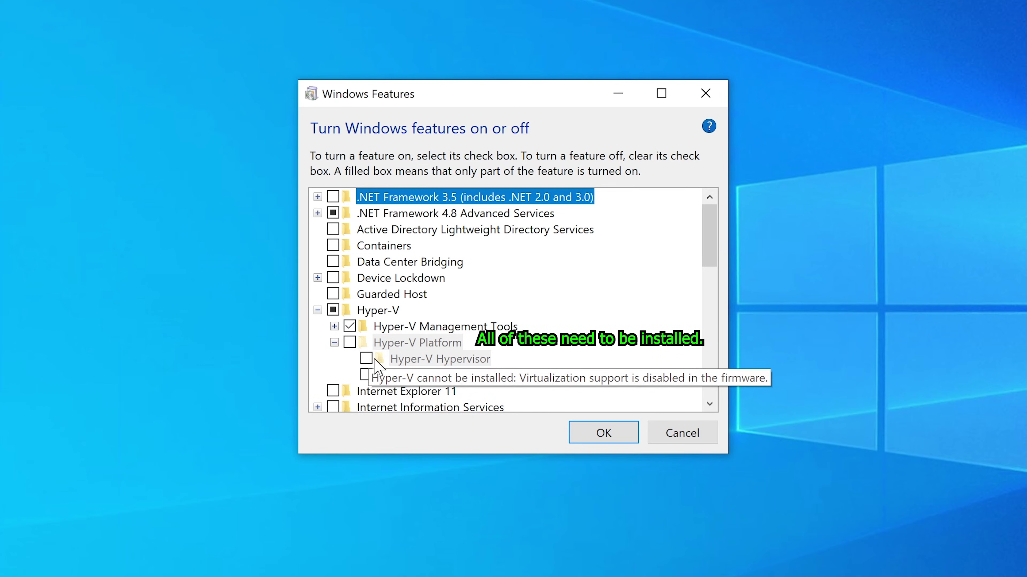
pyautogui.click(366, 375)
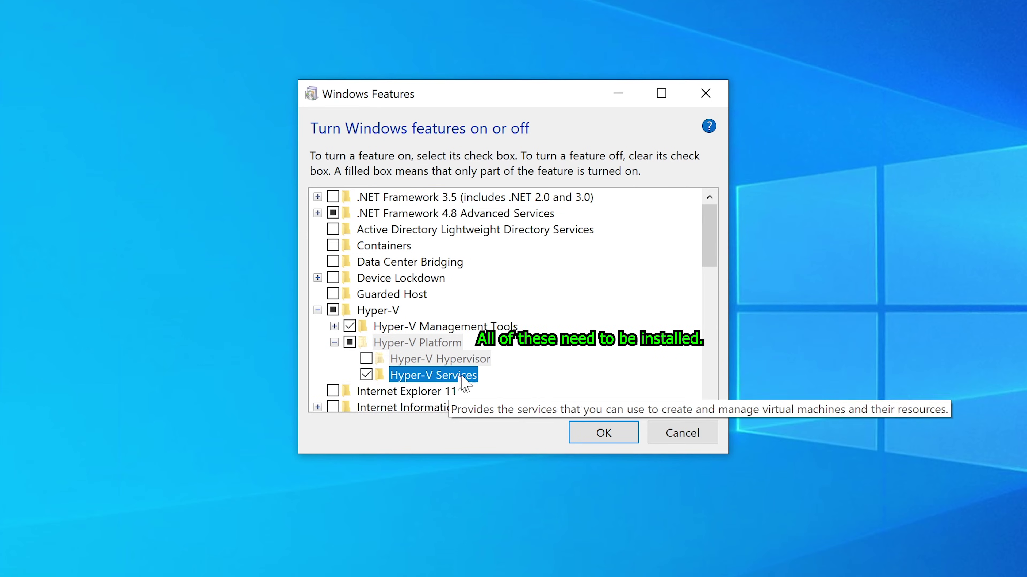
pyautogui.click(601, 431)
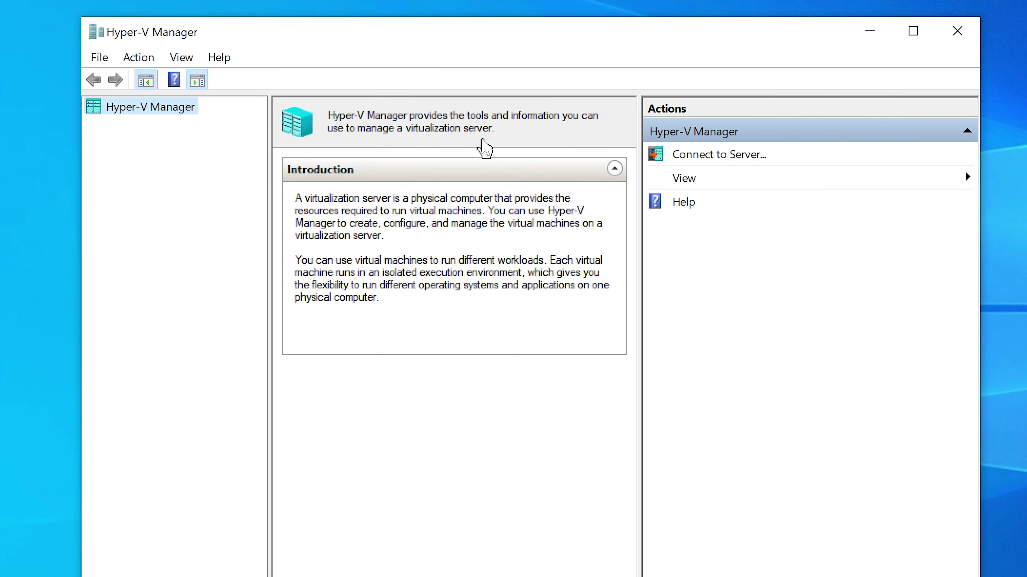
# On host TECHSUPPORT, add external switch 'New Virtual Switch' on the Intel I219-LM adapter and apply
pyautogui.click(162, 128)
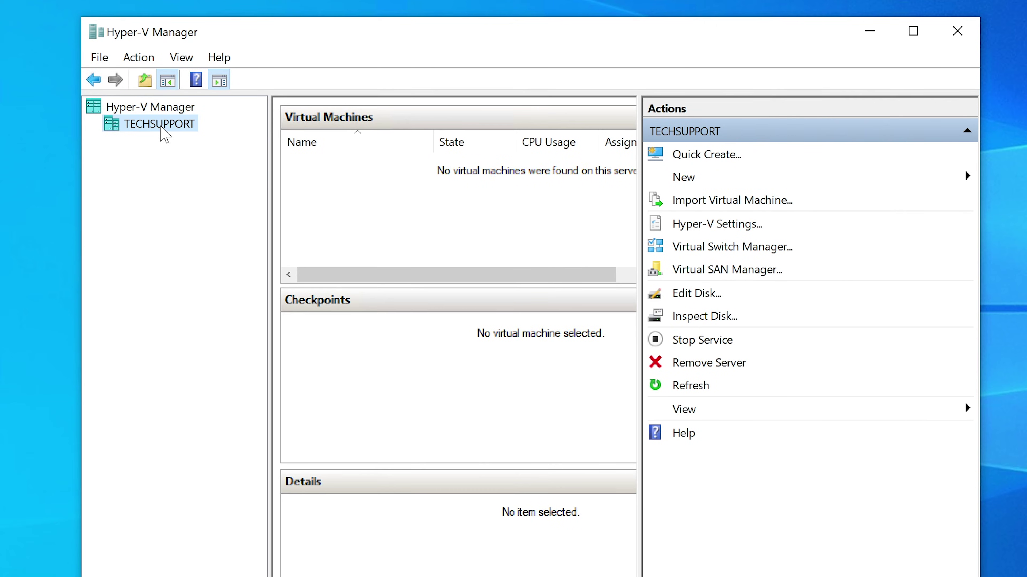
pyautogui.click(139, 57)
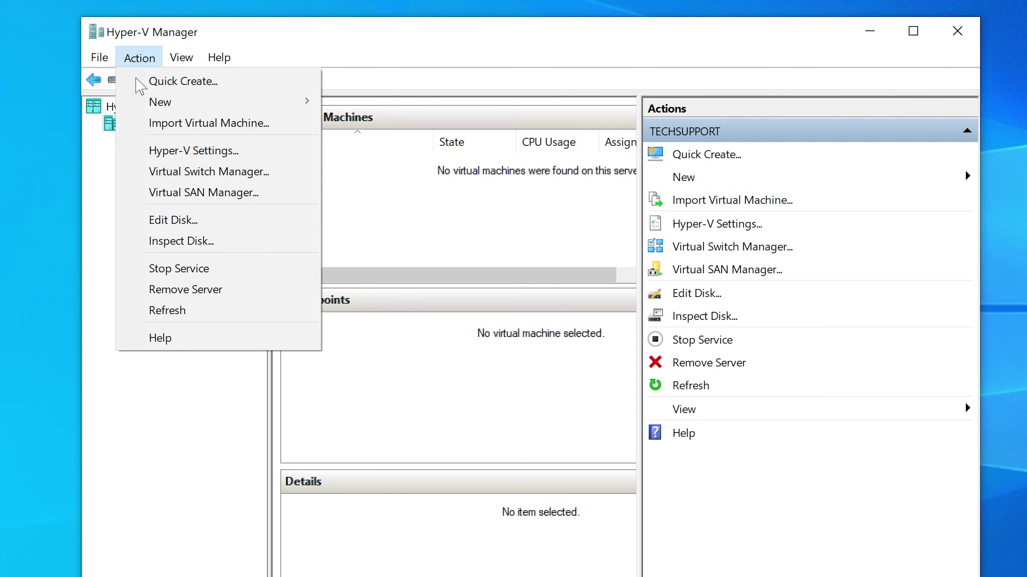
pyautogui.click(210, 172)
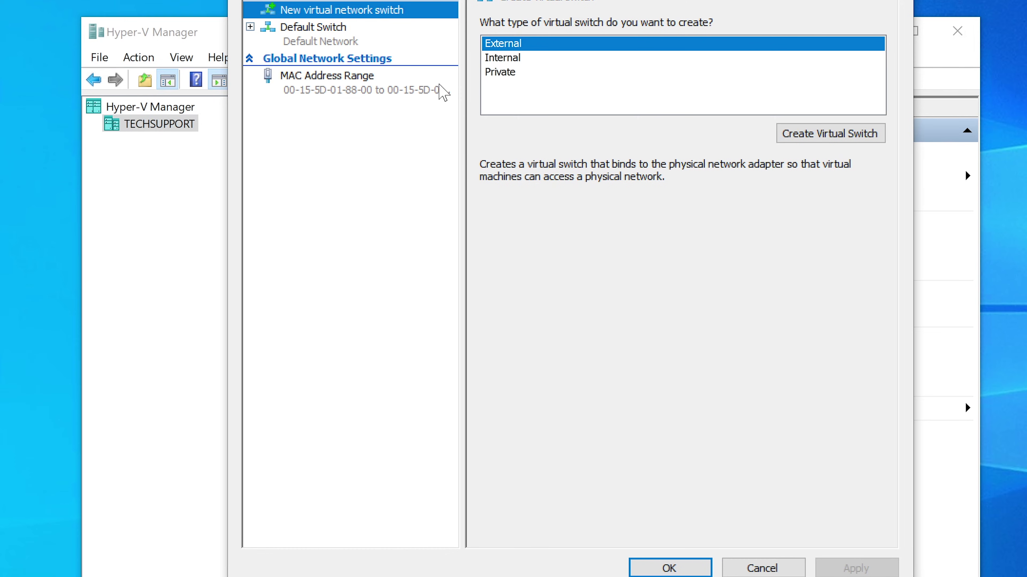
pyautogui.moveTo(583, 0); pyautogui.dragTo(552, 22)
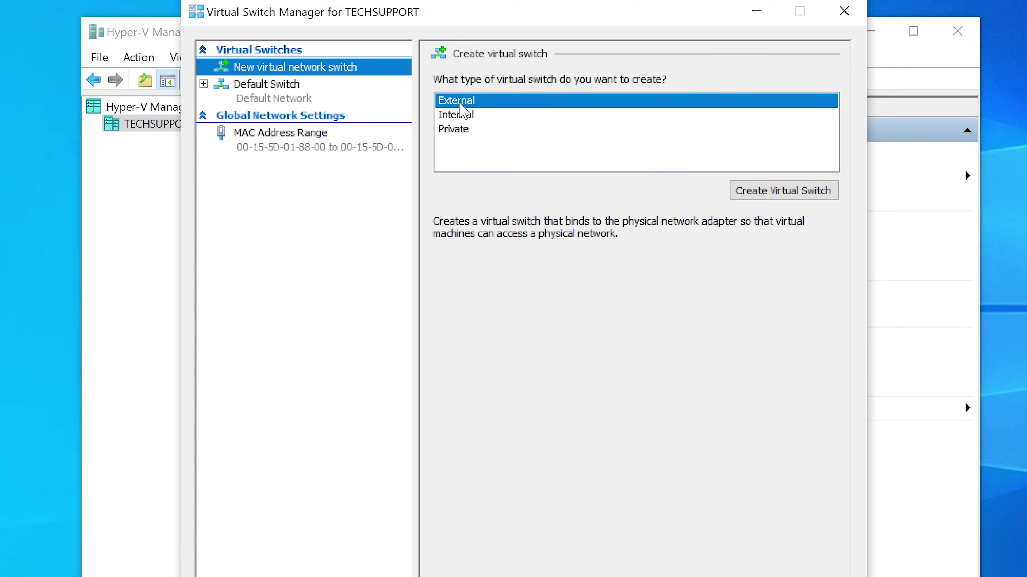
pyautogui.click(785, 190)
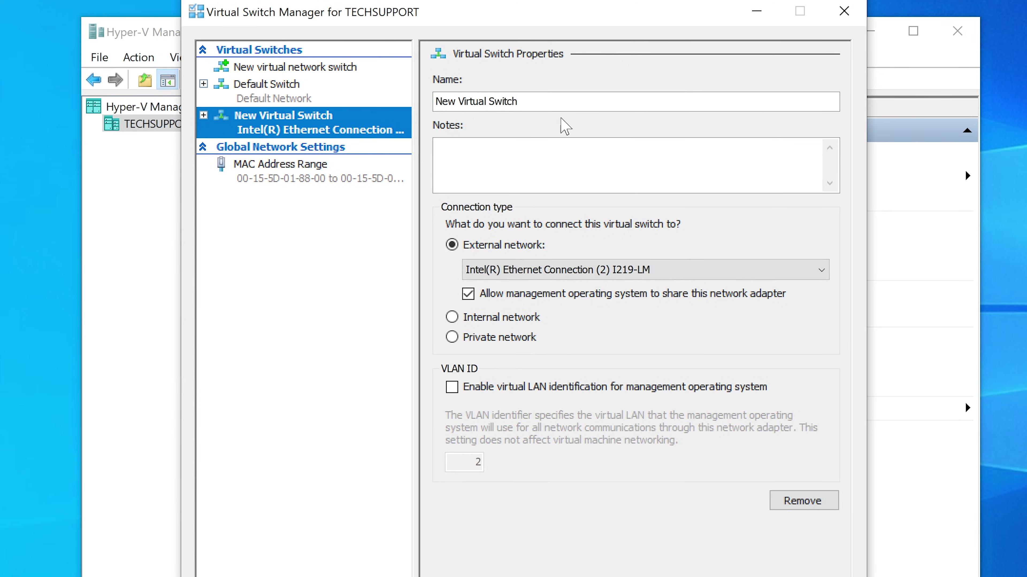
pyautogui.moveTo(532, 101); pyautogui.dragTo(432, 97)
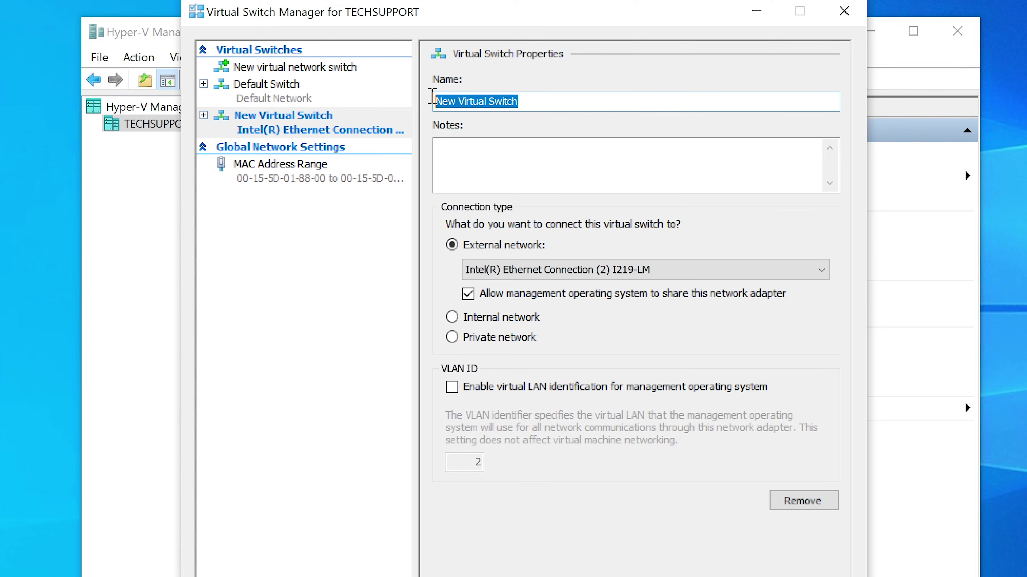
pyautogui.click(542, 98)
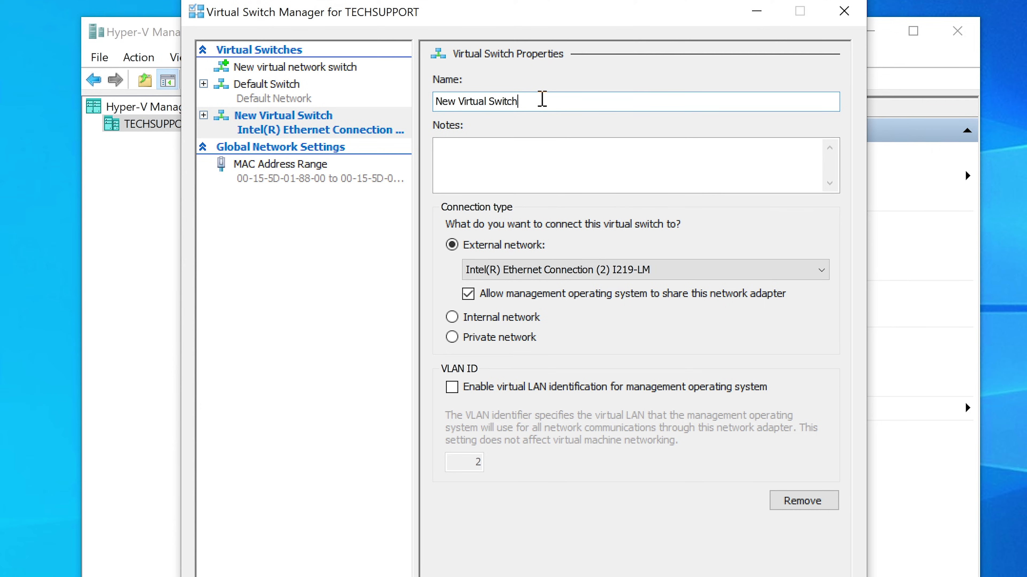
pyautogui.press('Return')
pyautogui.click(582, 397)
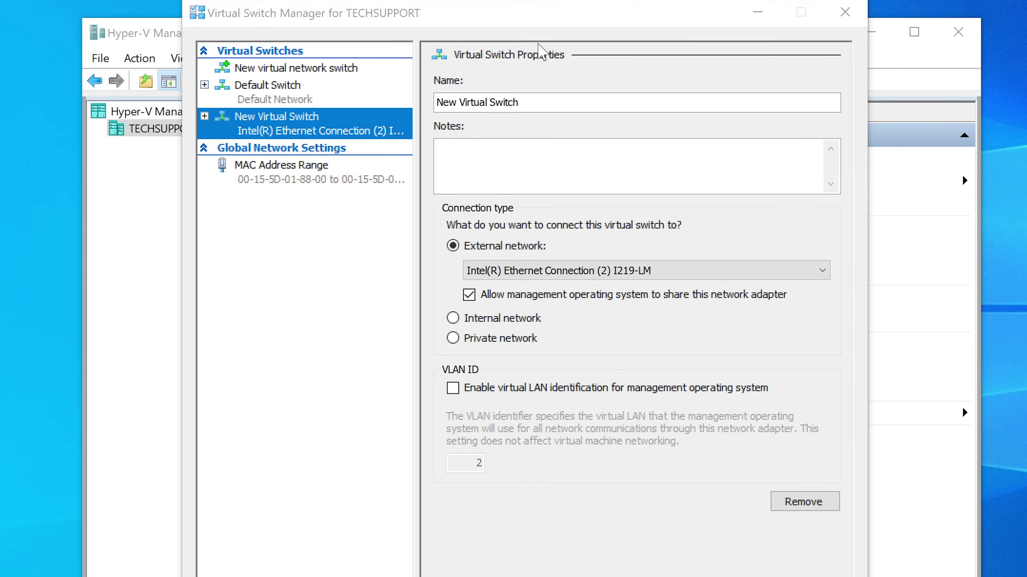
pyautogui.moveTo(566, 12); pyautogui.dragTo(560, 1)
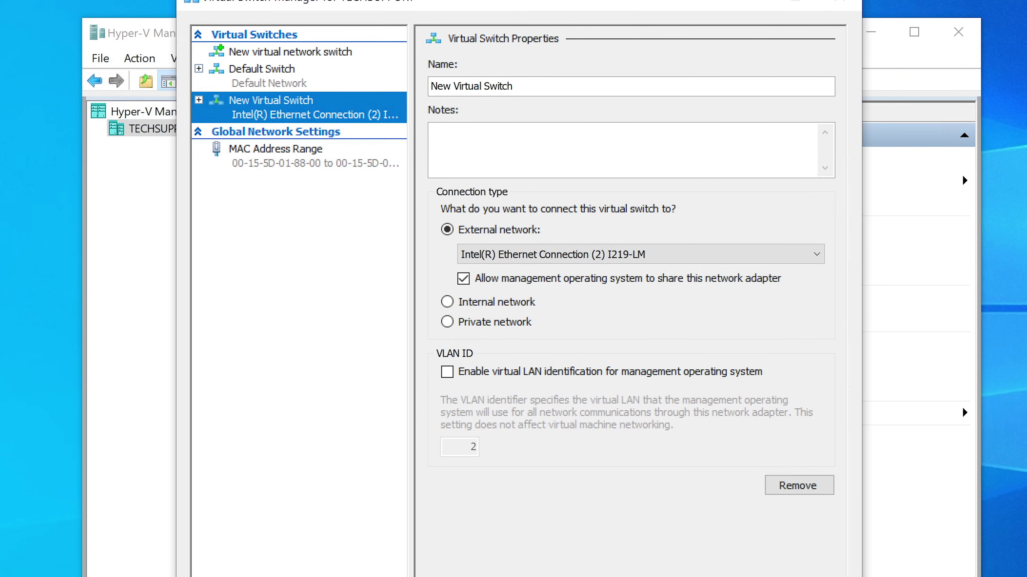
pyautogui.press('Return')
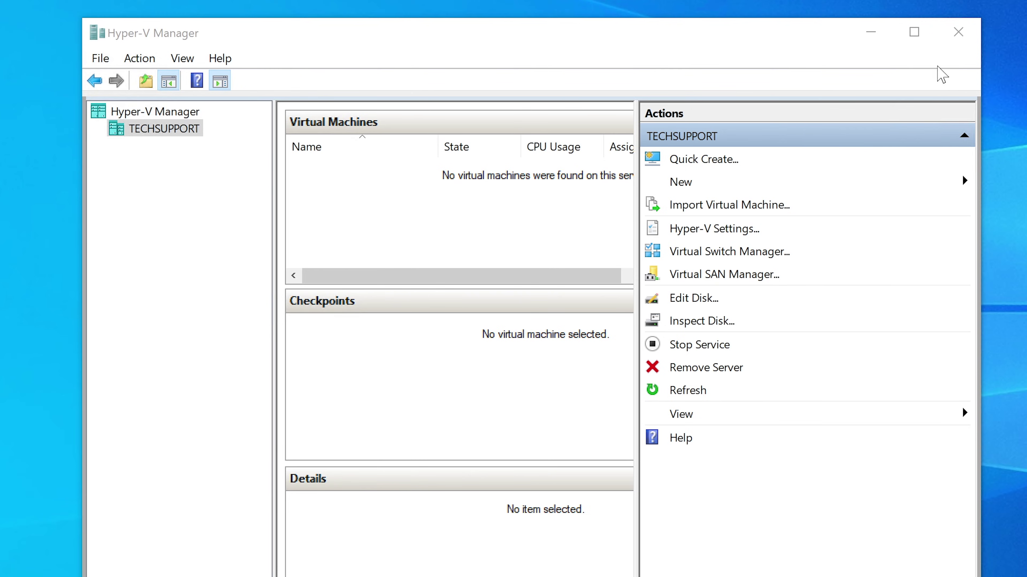
# Close Hyper-V Manager and open the Win11_22H2_2211_Lab folder in Downloads
pyautogui.click(958, 33)
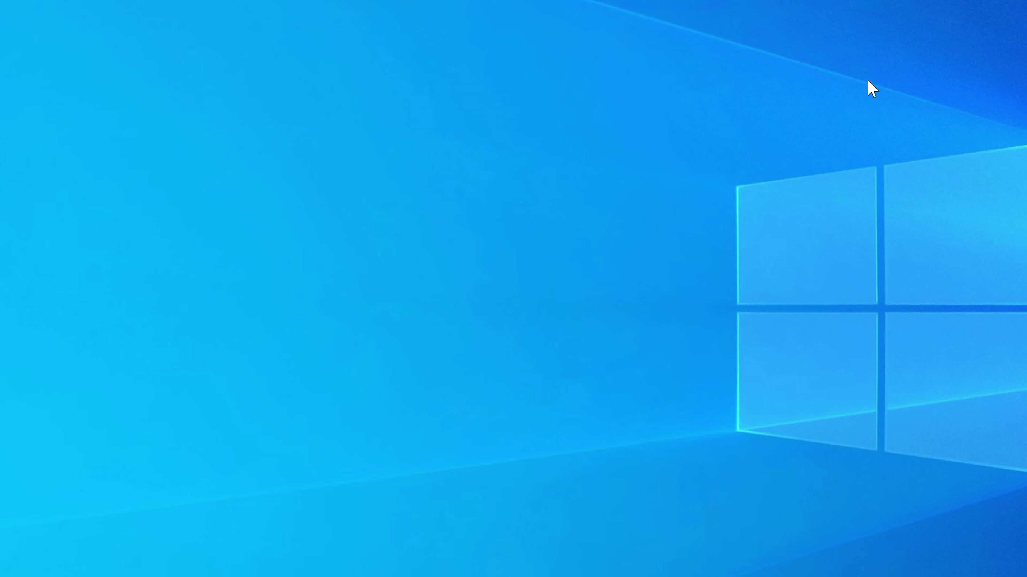
pyautogui.press('super+e')
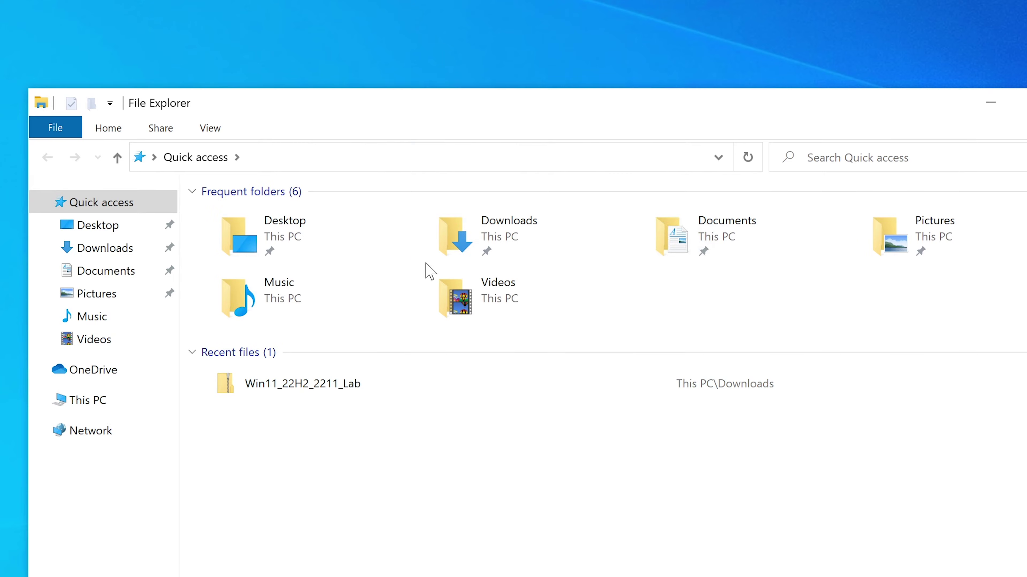
pyautogui.click(486, 229)
pyautogui.doubleClick(486, 229)
pyautogui.click(258, 262)
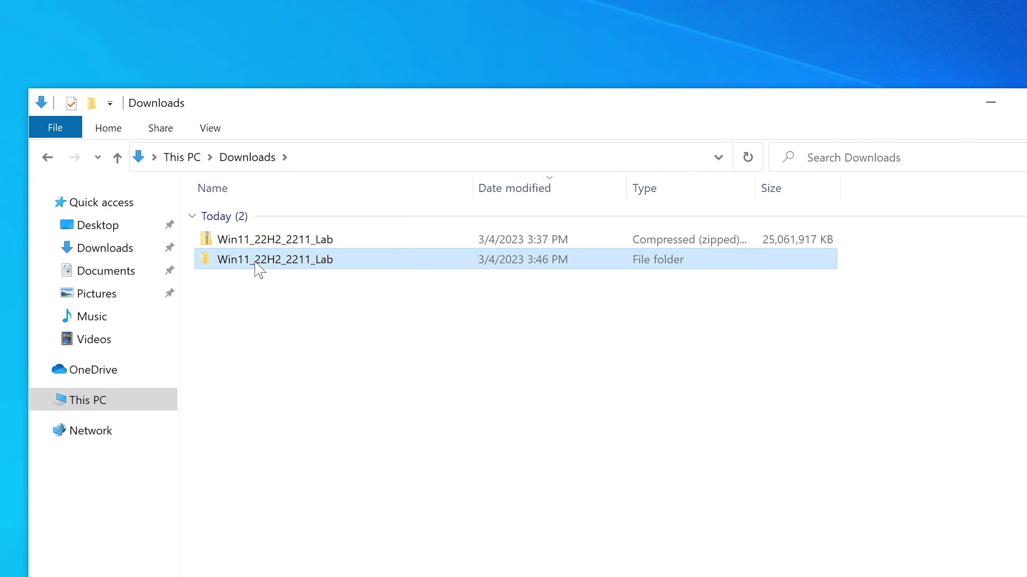
pyautogui.doubleClick(265, 260)
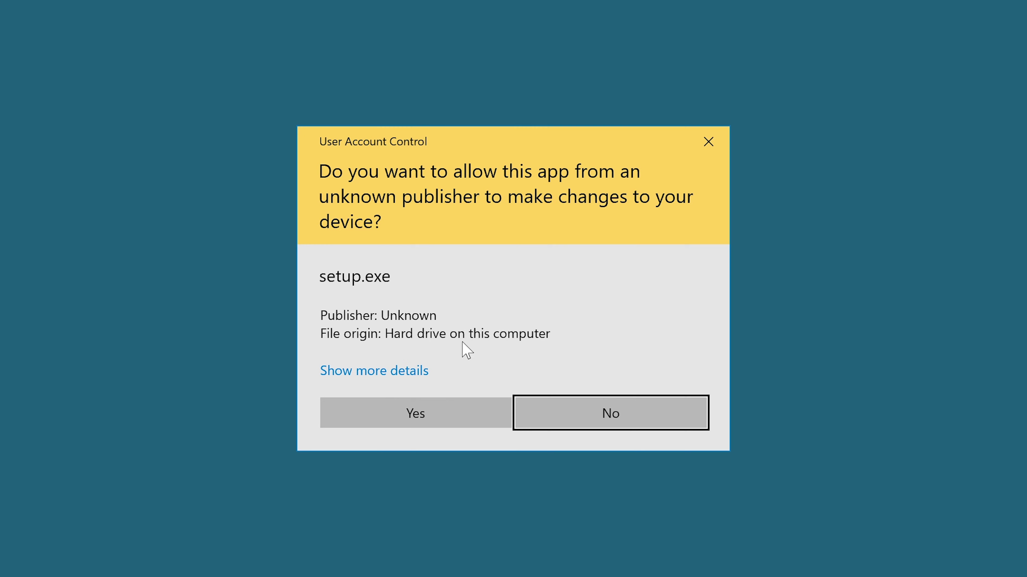
# Approve setup.exe, step the wizard past welcome, license and network pages, then quit it
pyautogui.click(421, 410)
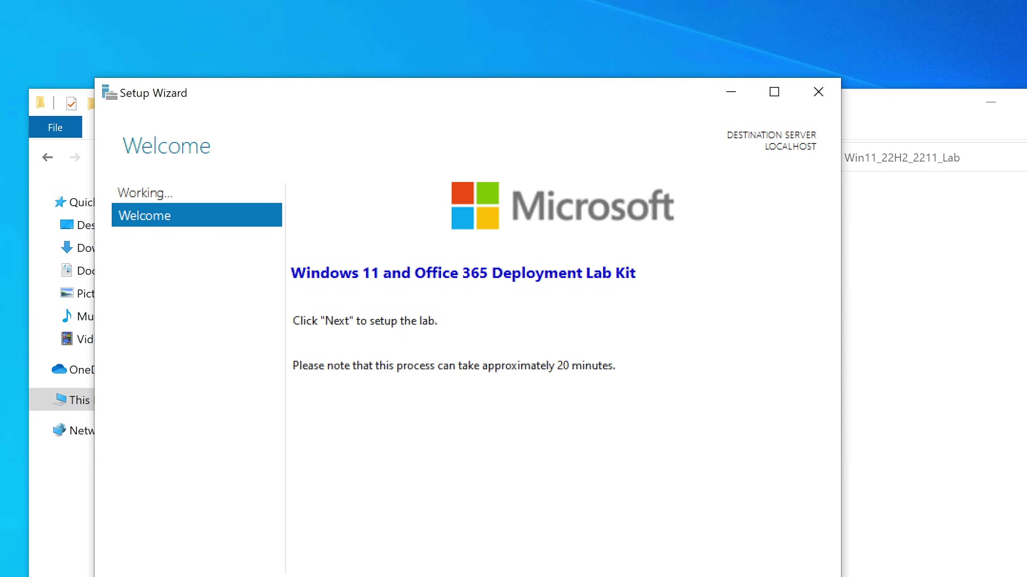
pyautogui.moveTo(612, 96); pyautogui.dragTo(610, 50)
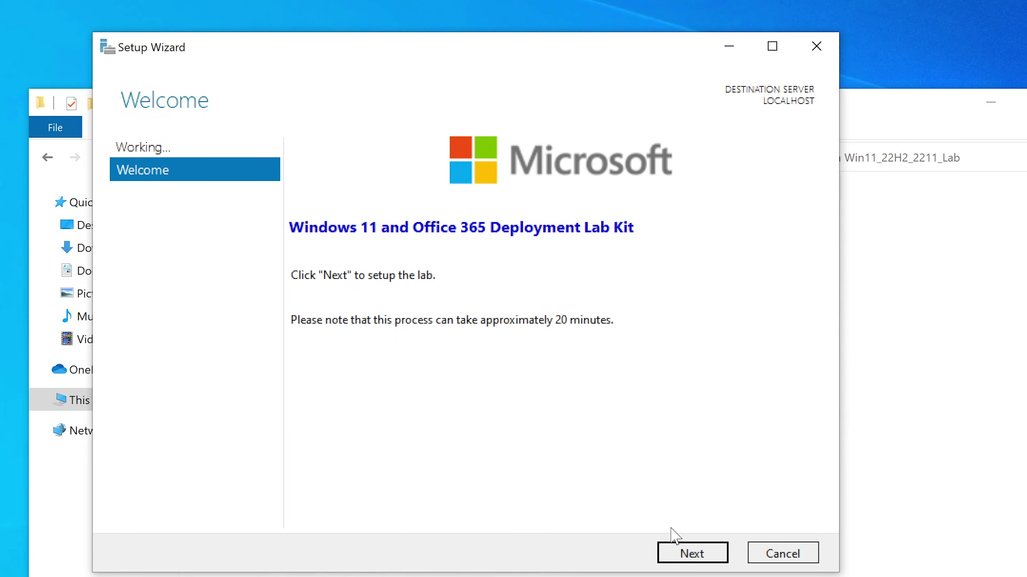
pyautogui.click(684, 556)
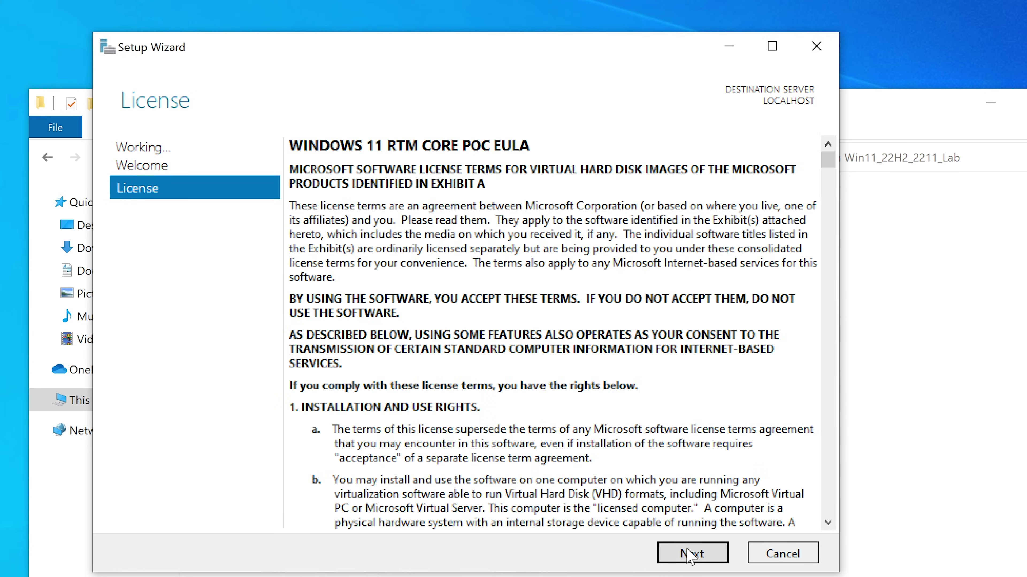
pyautogui.click(686, 553)
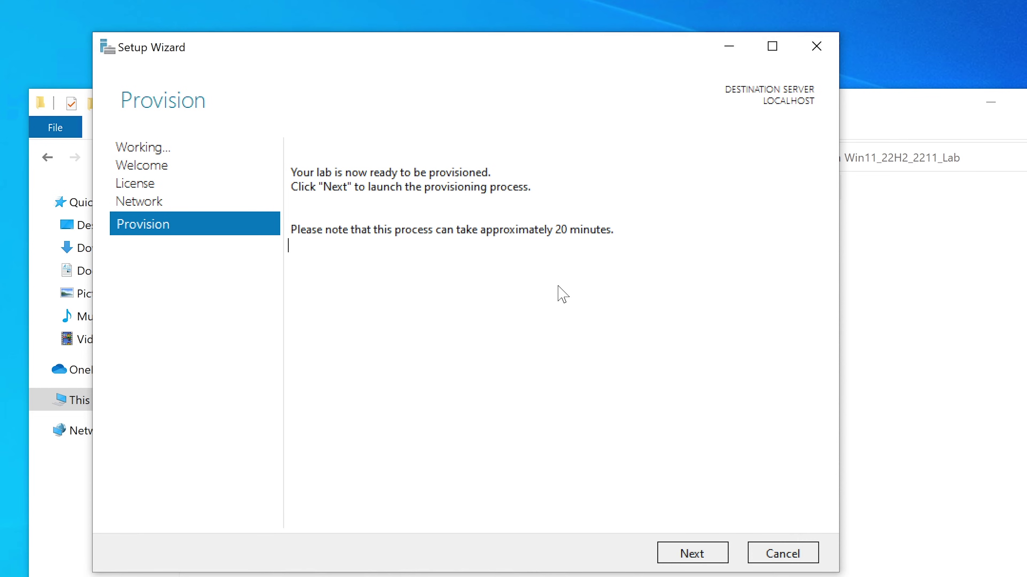
pyautogui.click(692, 553)
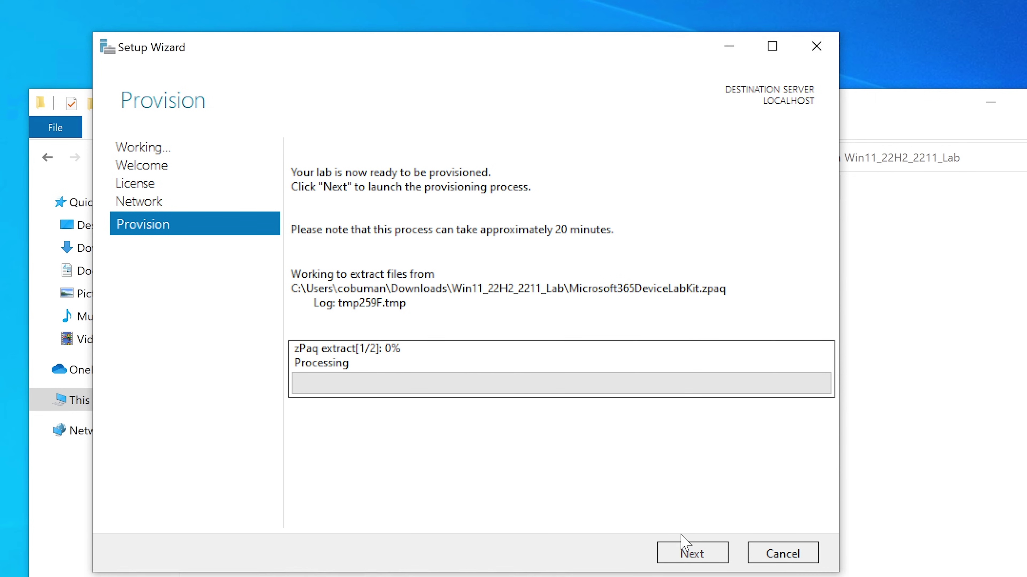
pyautogui.click(783, 553)
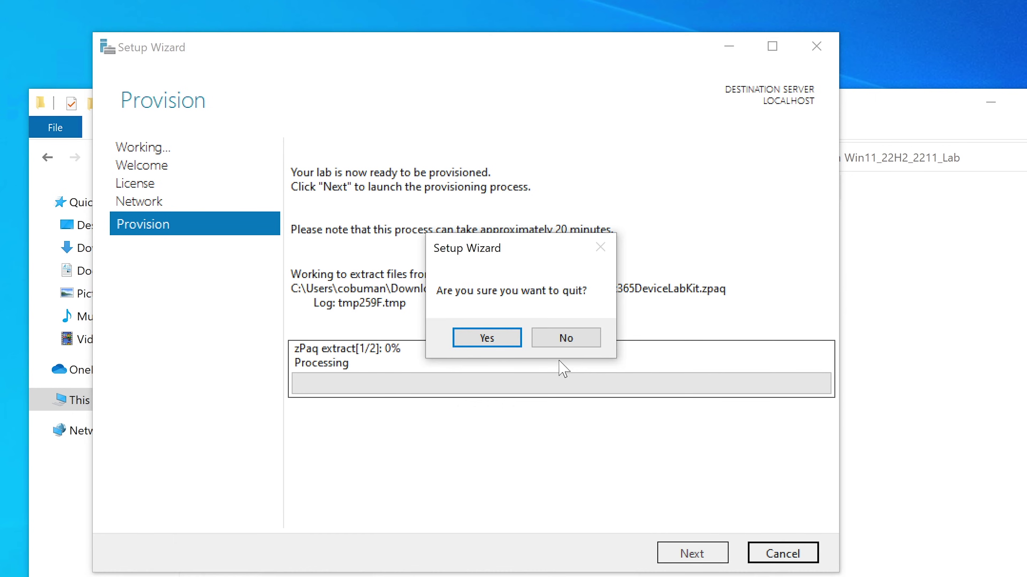
pyautogui.click(486, 338)
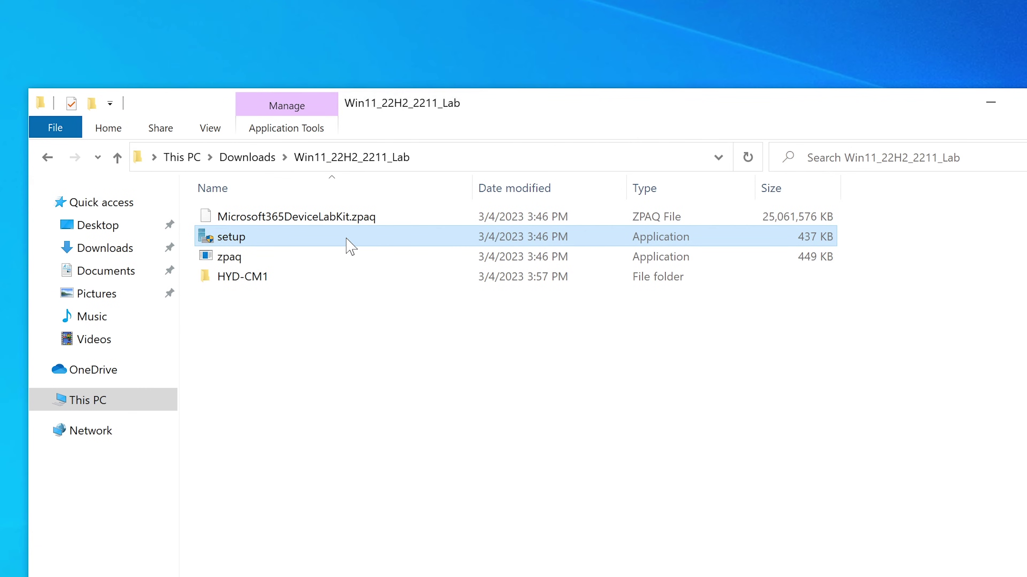
# Select Microsoft365DeviceLabKit.zpaq, setup and zpaq in Win11_22H2_2211_Lab and cut them
pyautogui.doubleClick(346, 239)
pyautogui.rightClick(345, 235)
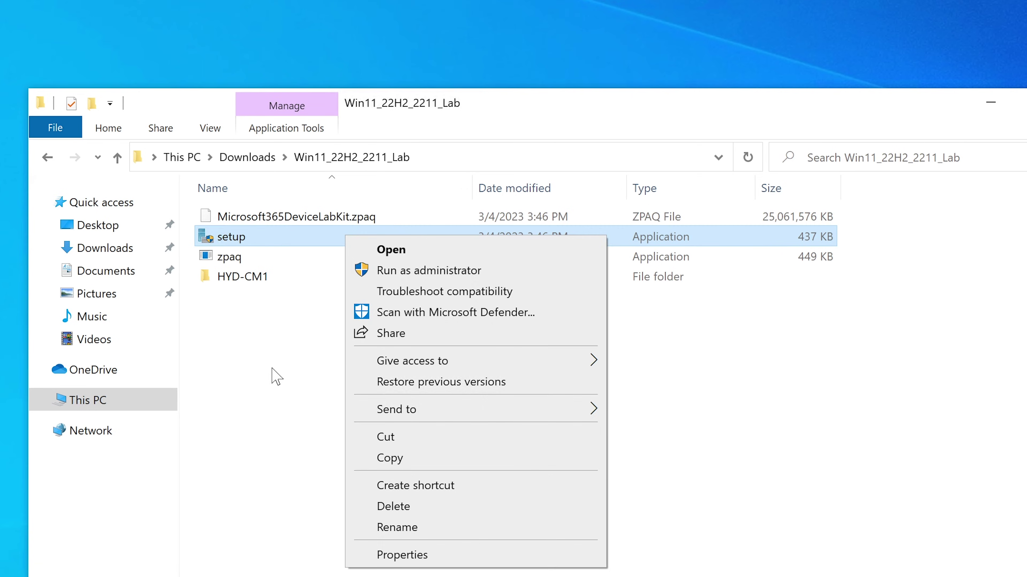
pyautogui.click(272, 369)
pyautogui.click(270, 283)
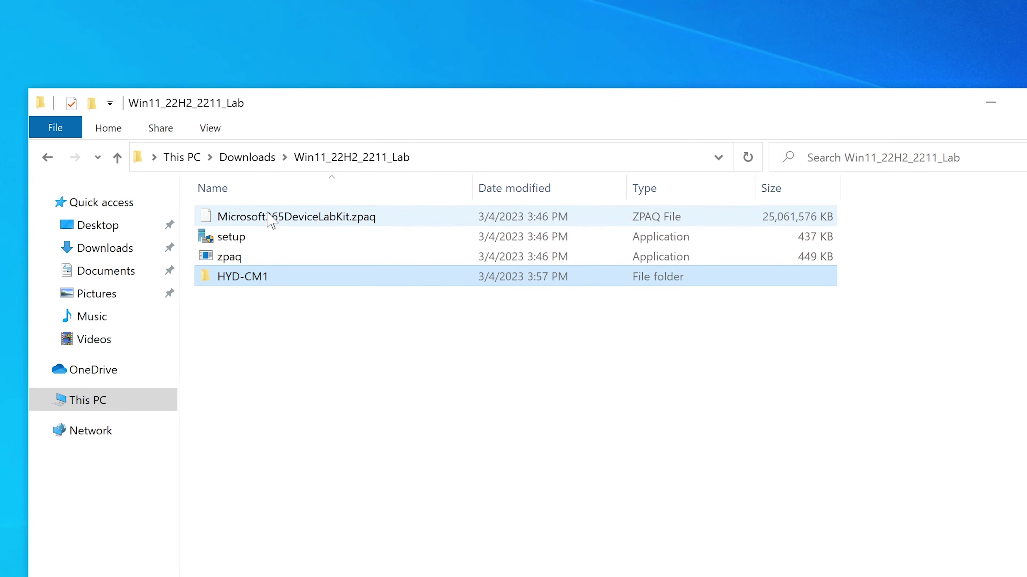
pyautogui.moveTo(192, 210); pyautogui.dragTo(283, 254)
pyautogui.rightClick(290, 220)
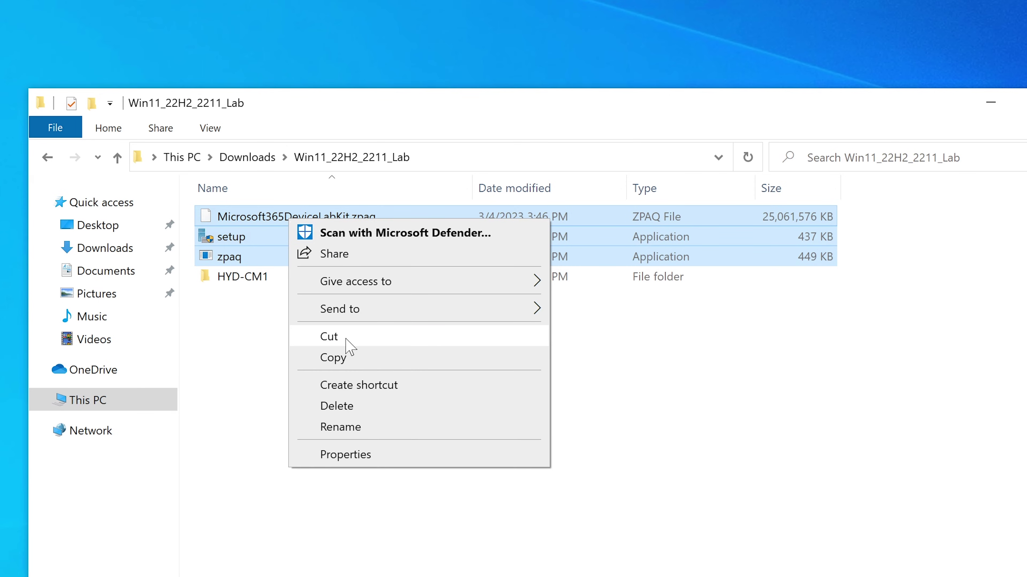
pyautogui.click(330, 337)
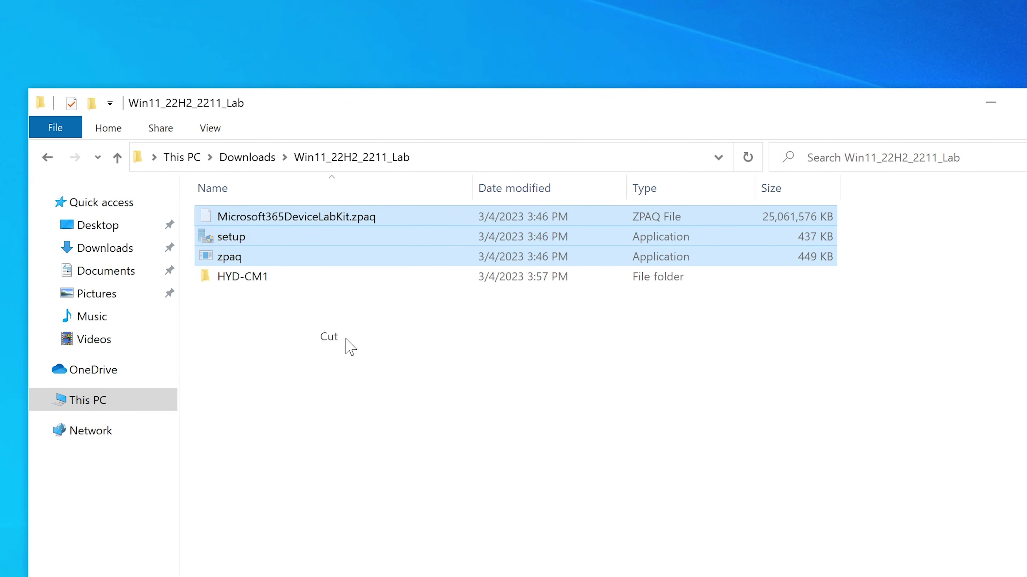
# Paste the three files into VM (D:) and bring the move progress window fully into view
pyautogui.click(40, 400)
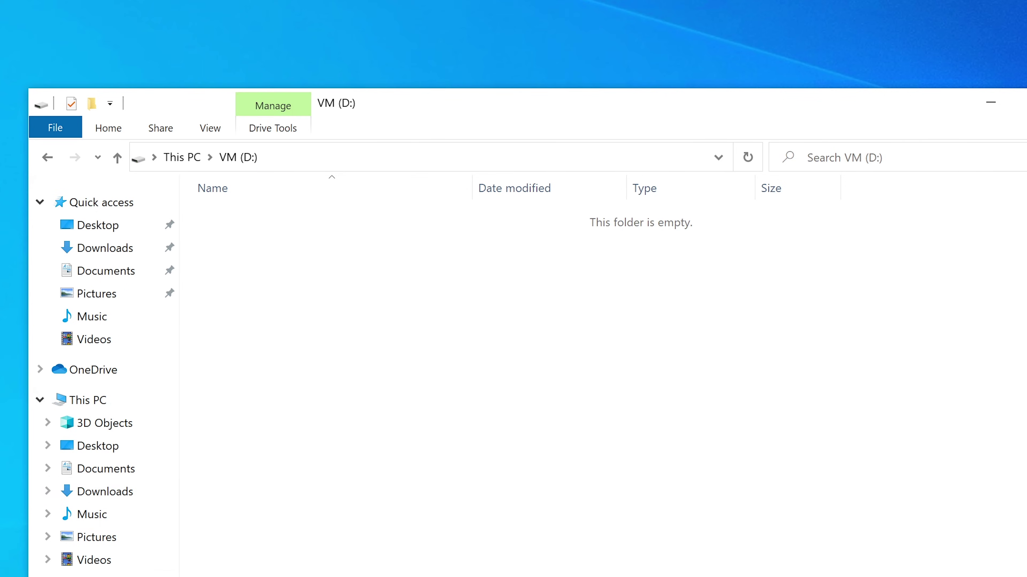
pyautogui.rightClick(421, 334)
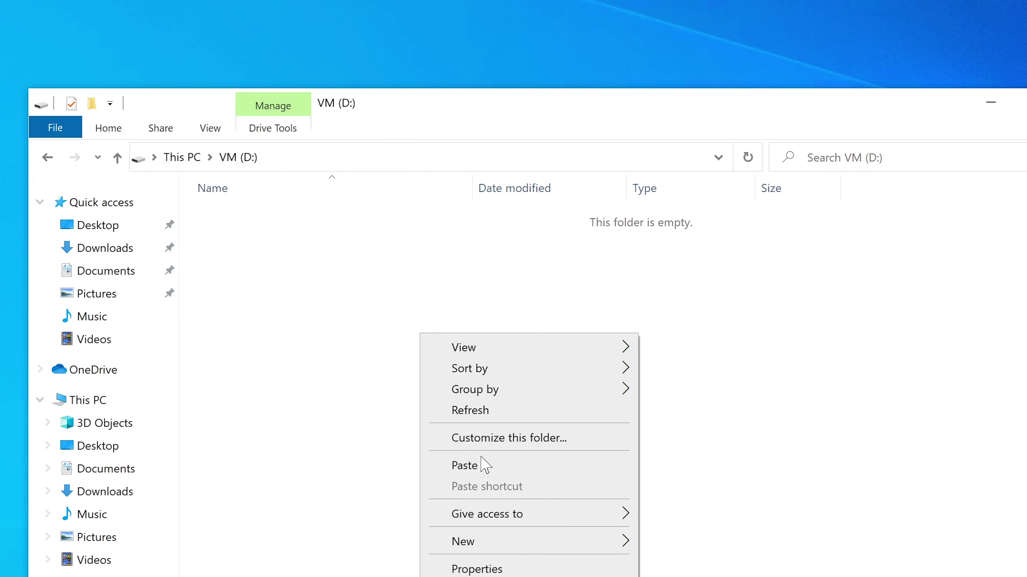
pyautogui.click(484, 465)
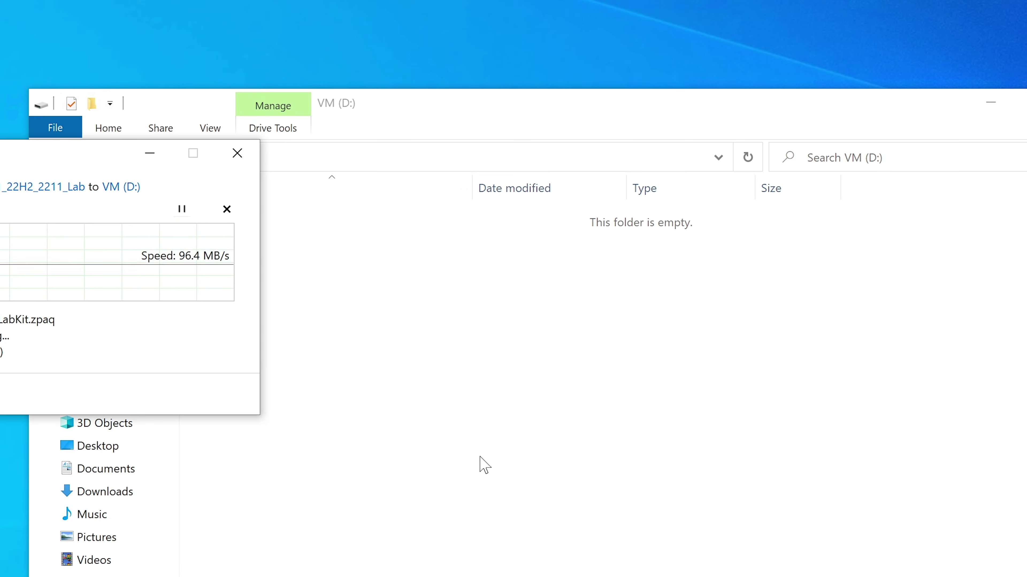
pyautogui.moveTo(55, 146); pyautogui.dragTo(509, 206)
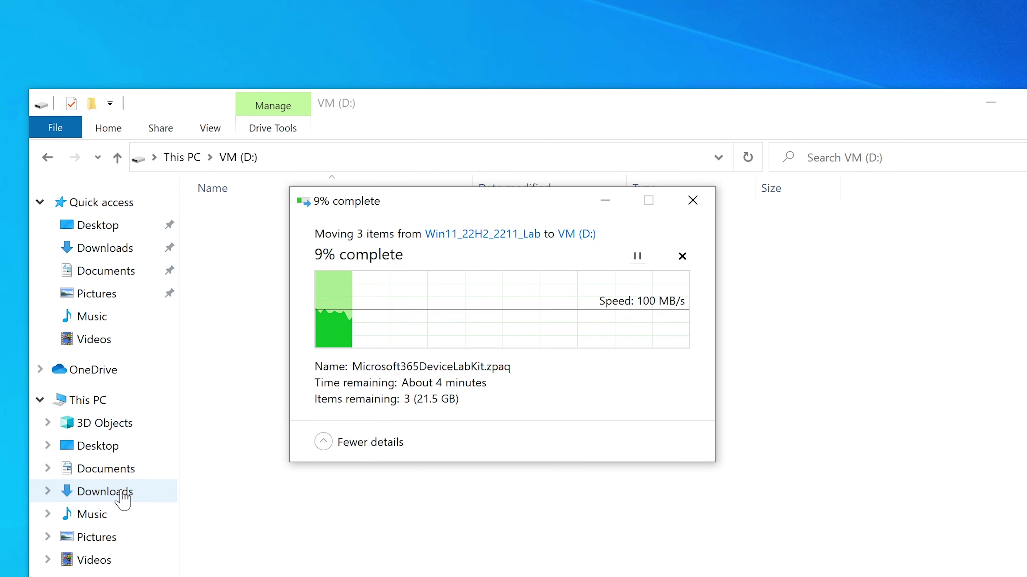
# Inspect the HYD-CM1 folder on VM (D:), then search Windows for 'hyper' to find Hyper-V Manager
pyautogui.click(100, 246)
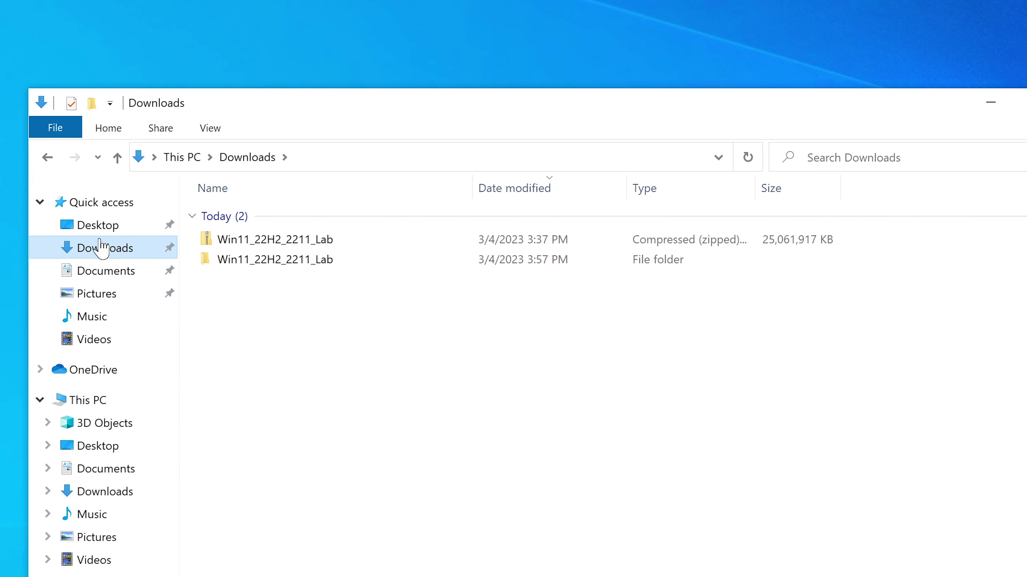
pyautogui.doubleClick(269, 260)
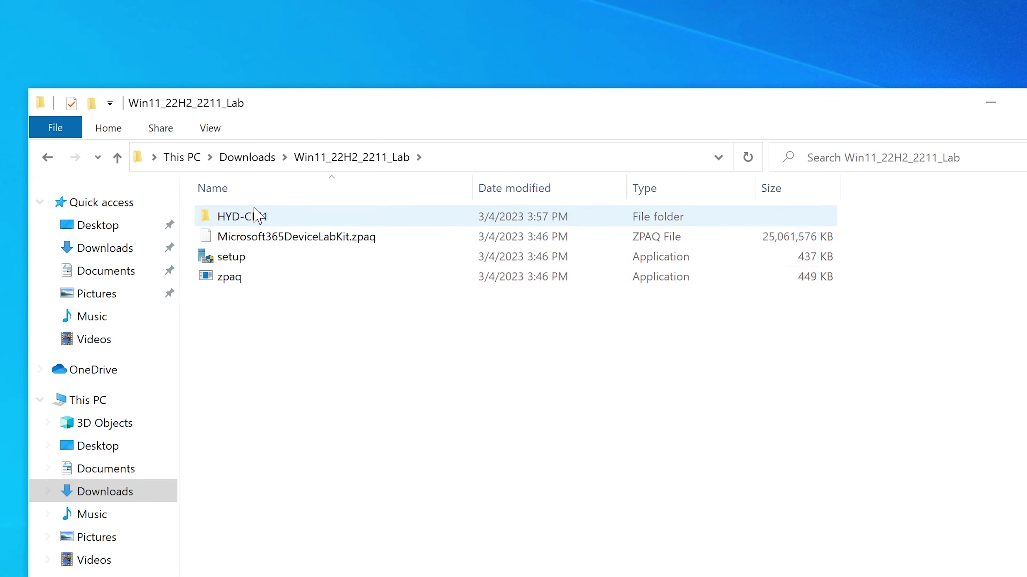
pyautogui.click(247, 220)
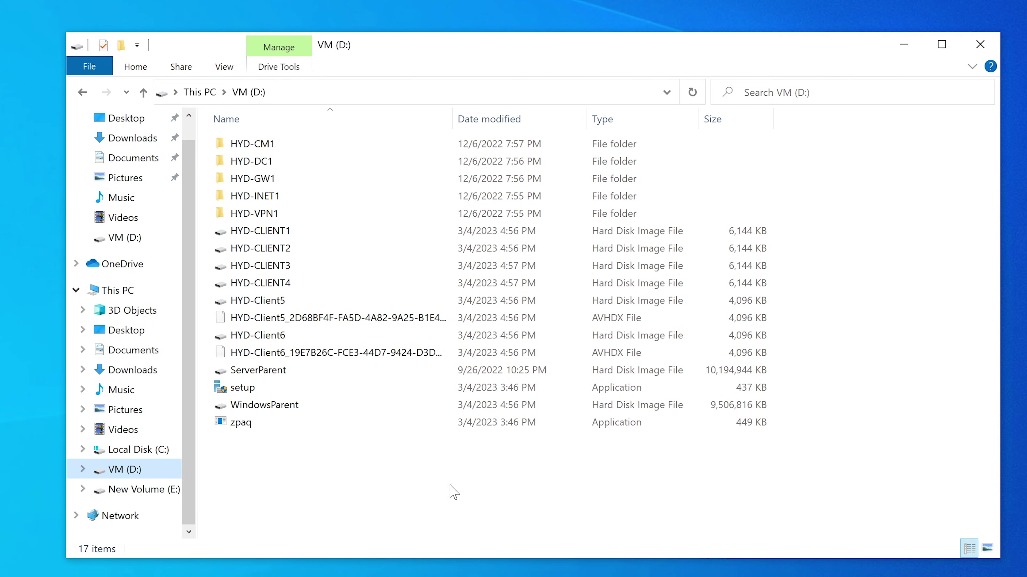
pyautogui.click(326, 144)
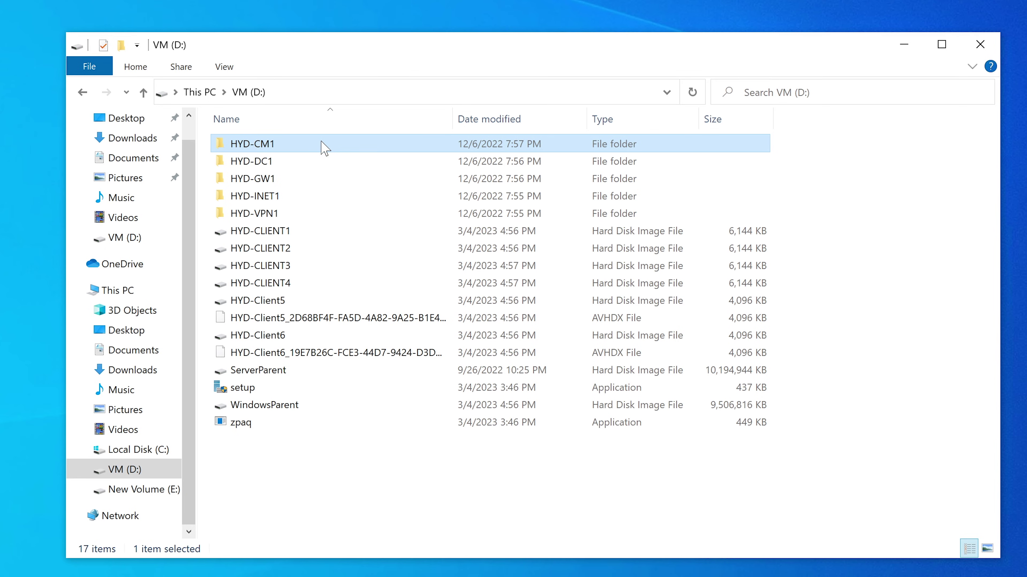
pyautogui.doubleClick(255, 145)
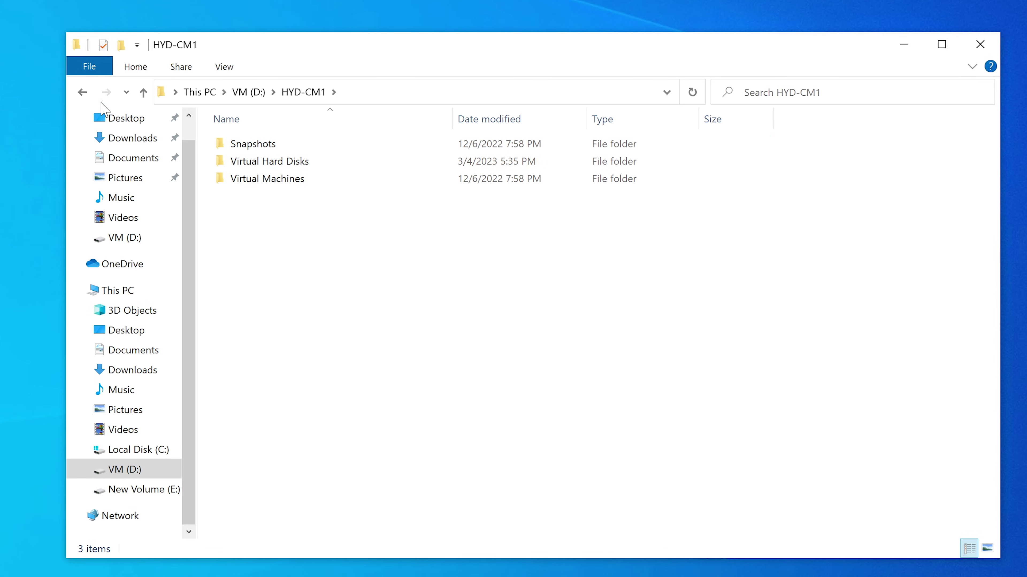
pyautogui.click(82, 92)
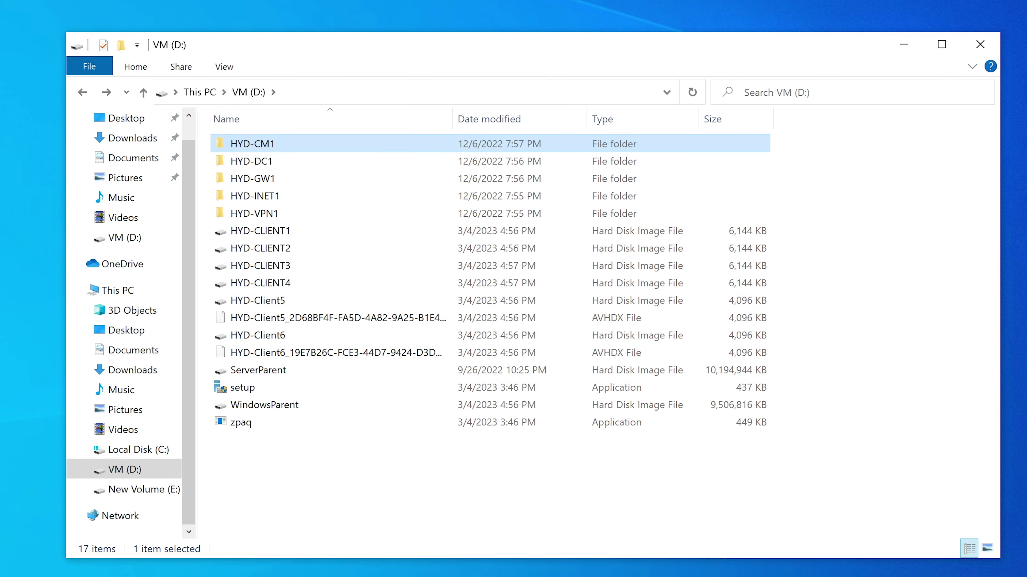
pyautogui.press('super+s')
pyautogui.write('hyper')
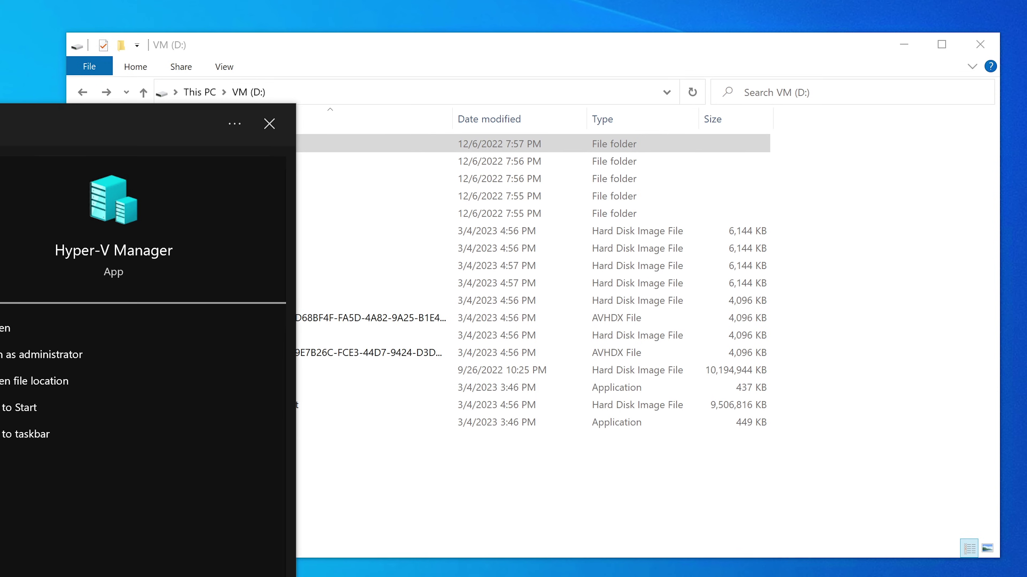
# Launch Hyper-V Manager as administrator and widen the Virtual Machines list to show more columns
pyautogui.click(53, 354)
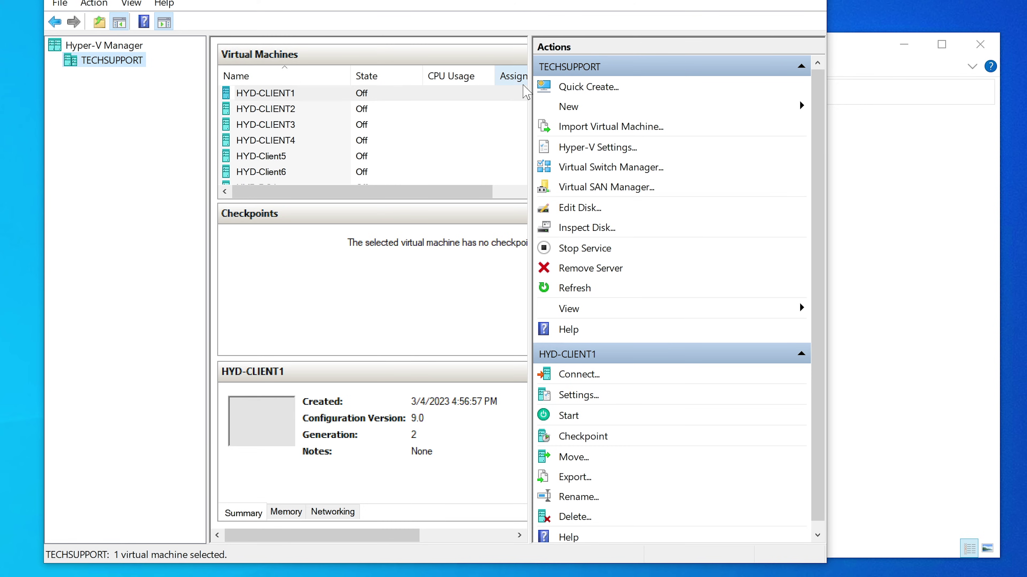
pyautogui.moveTo(525, 91); pyautogui.dragTo(621, 92)
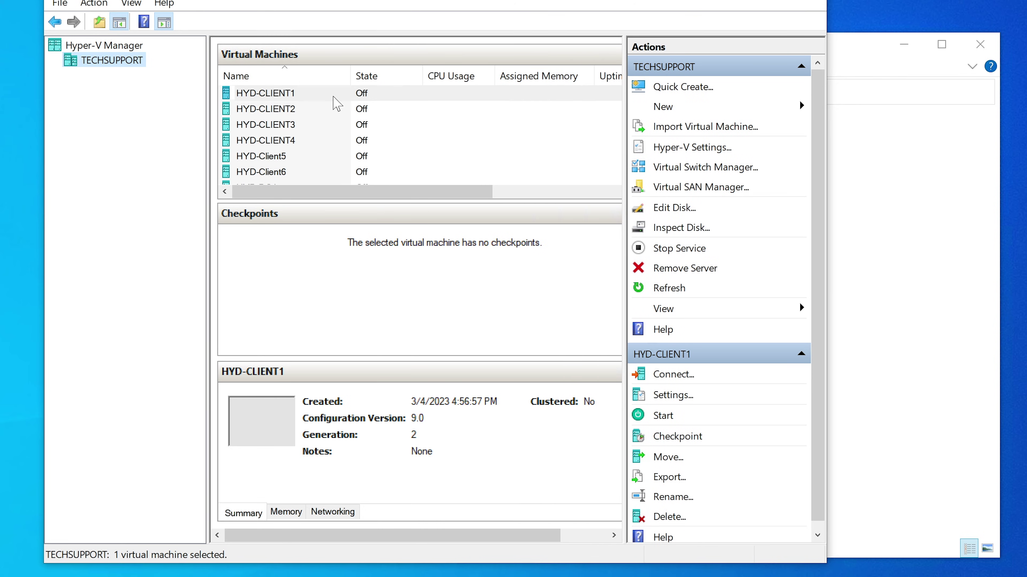
pyautogui.click(274, 113)
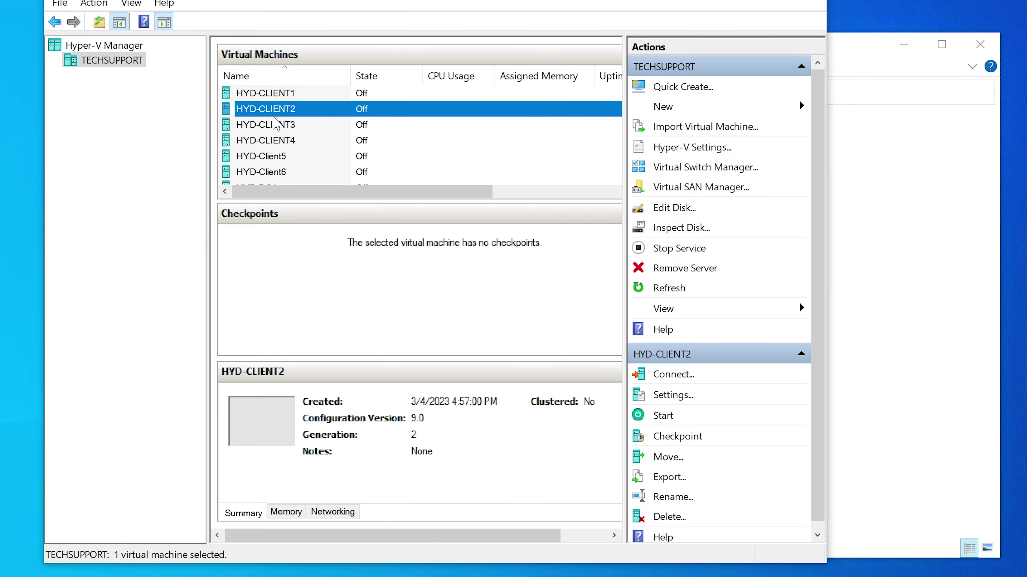
pyautogui.click(269, 127)
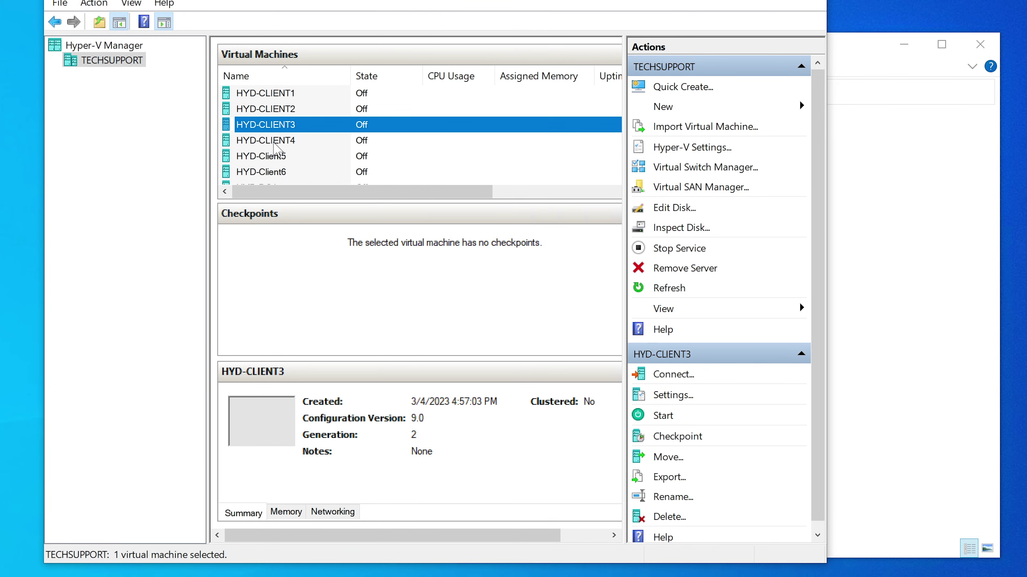
# Open a VM Connection console to HYD-DC1 and power the machine on
pyautogui.scroll(-1, 310, 142)
pyautogui.scroll(-1, 310, 142)
pyautogui.scroll(2, 310, 142)
pyautogui.scroll(-1, 297, 145)
pyautogui.scroll(-1, 298, 150)
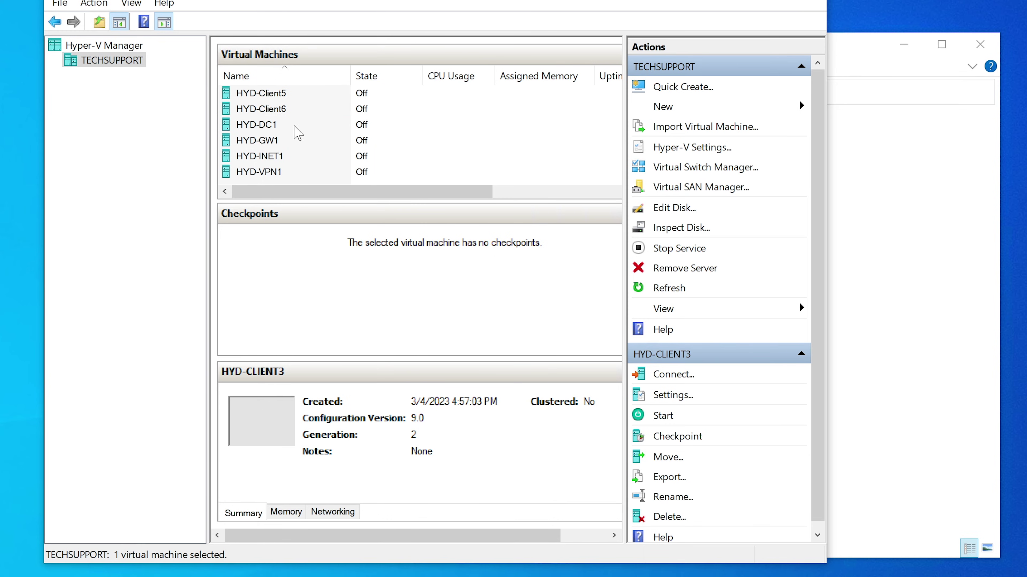
pyautogui.doubleClick(278, 125)
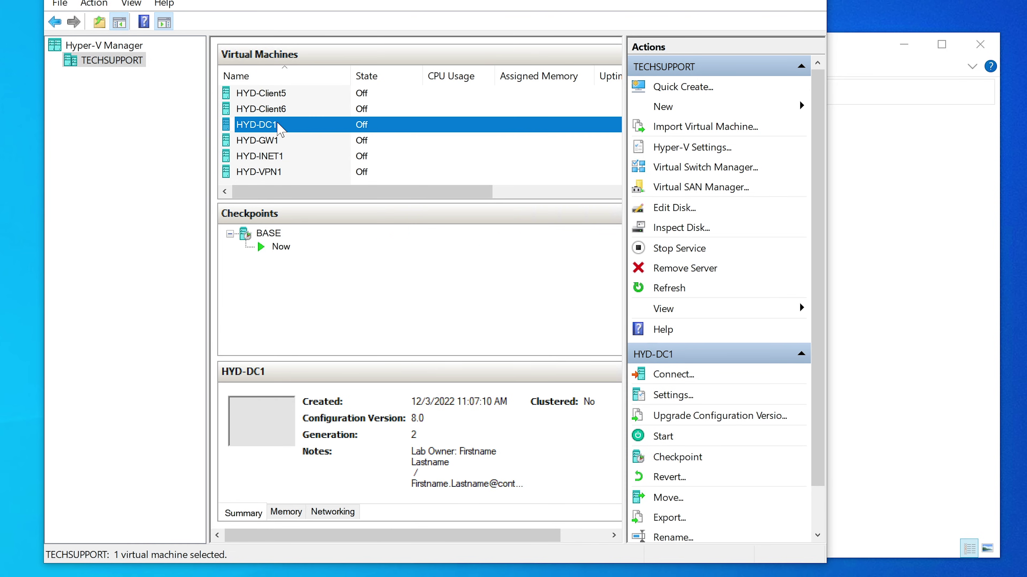
pyautogui.click(304, 154)
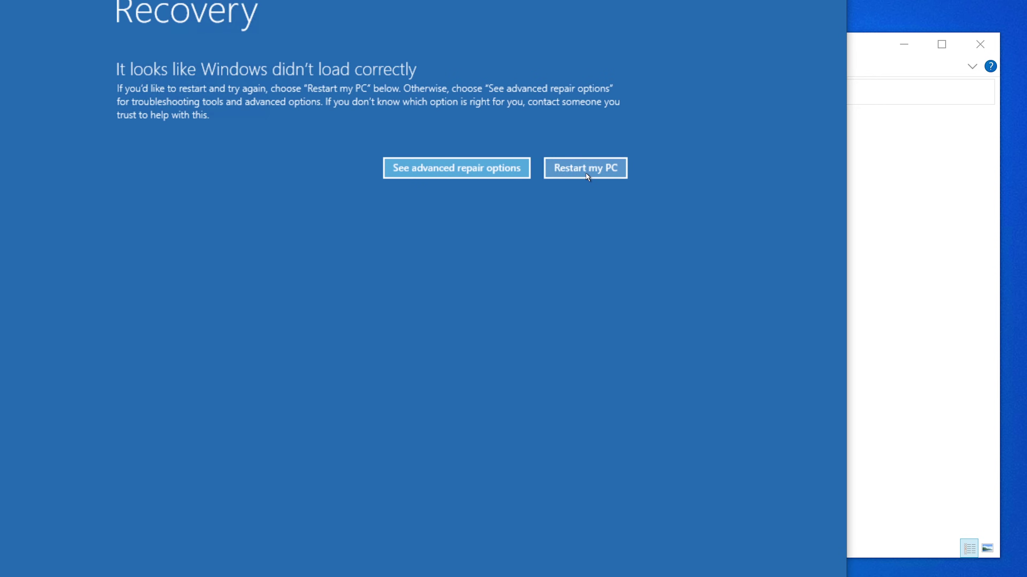
# Restart HYD-DC1 from the Recovery screen, confirm it's Running, and return to its console
pyautogui.click(585, 172)
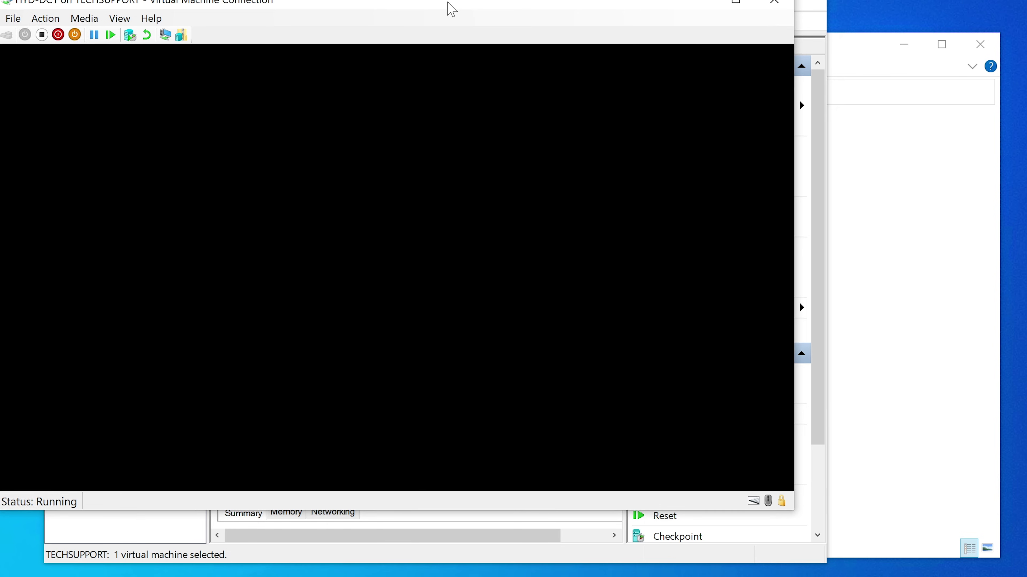
pyautogui.hotkey('alt', 'Tab')
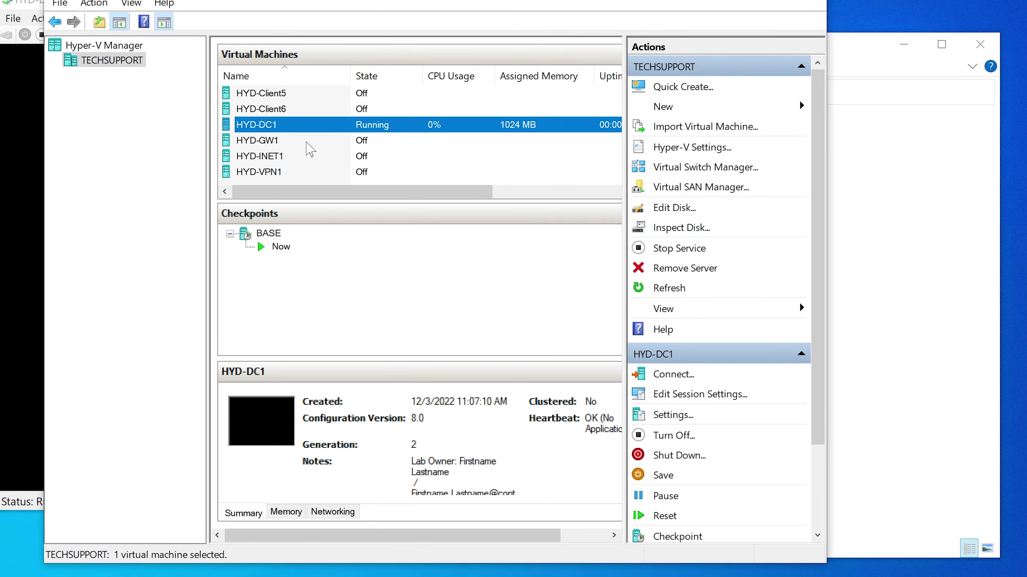
pyautogui.click(308, 142)
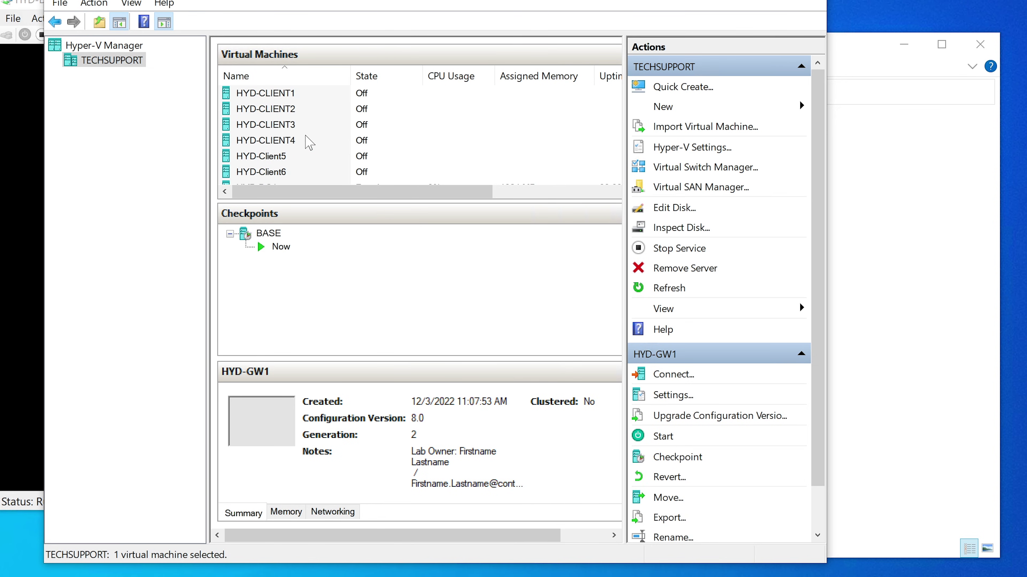
pyautogui.click(301, 110)
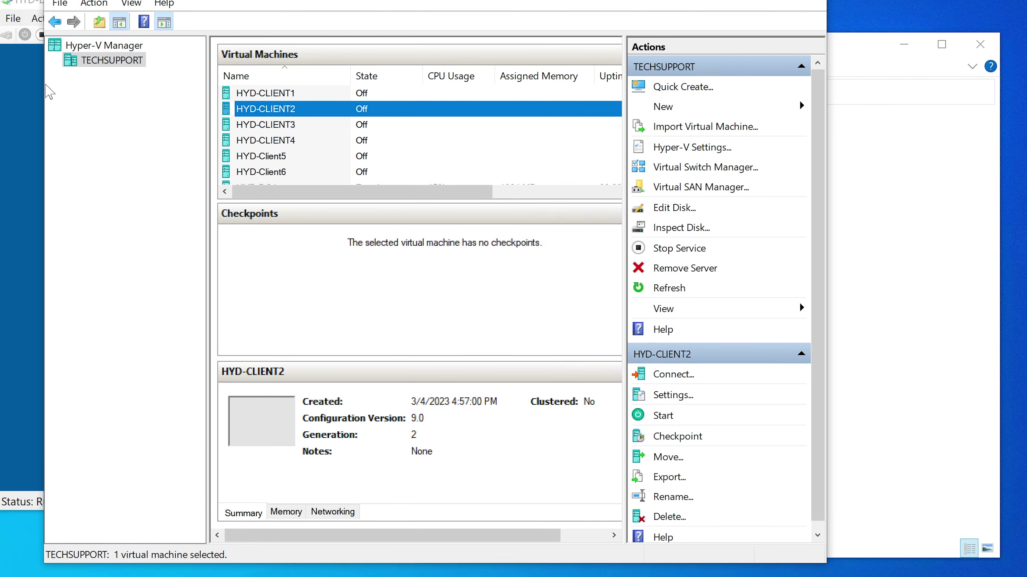
pyautogui.click(32, 91)
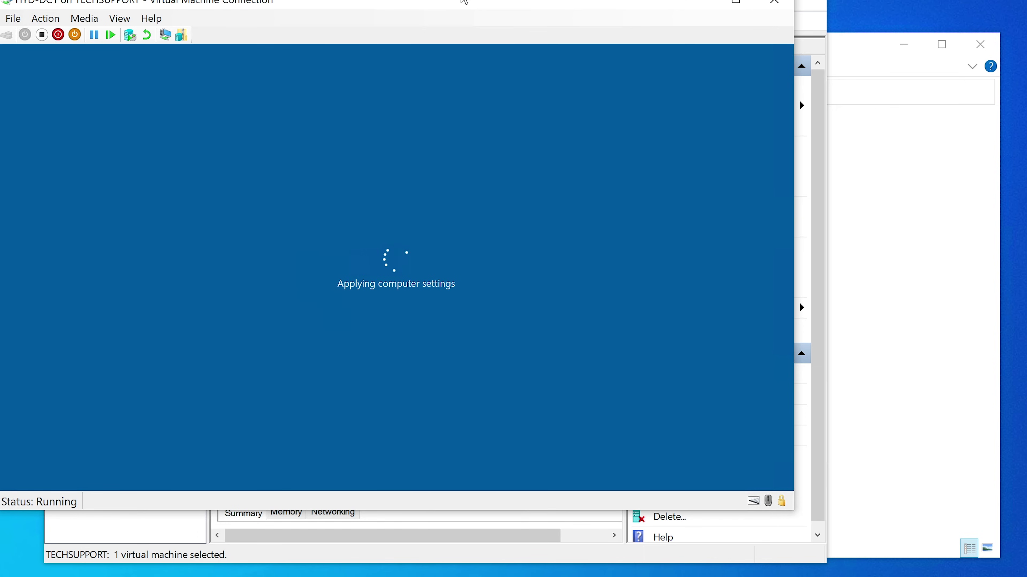
pyautogui.moveTo(458, 3); pyautogui.dragTo(466, 0)
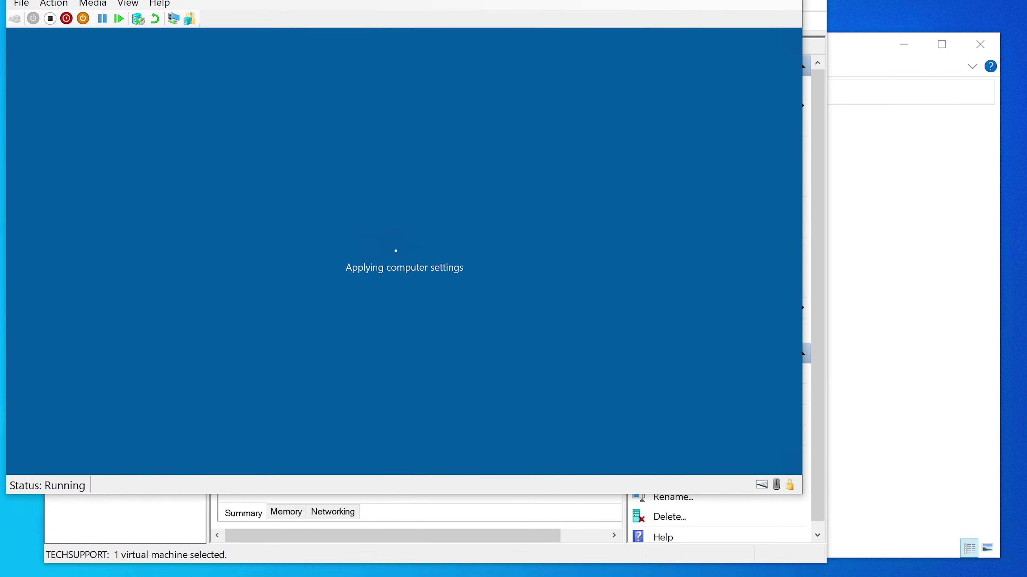
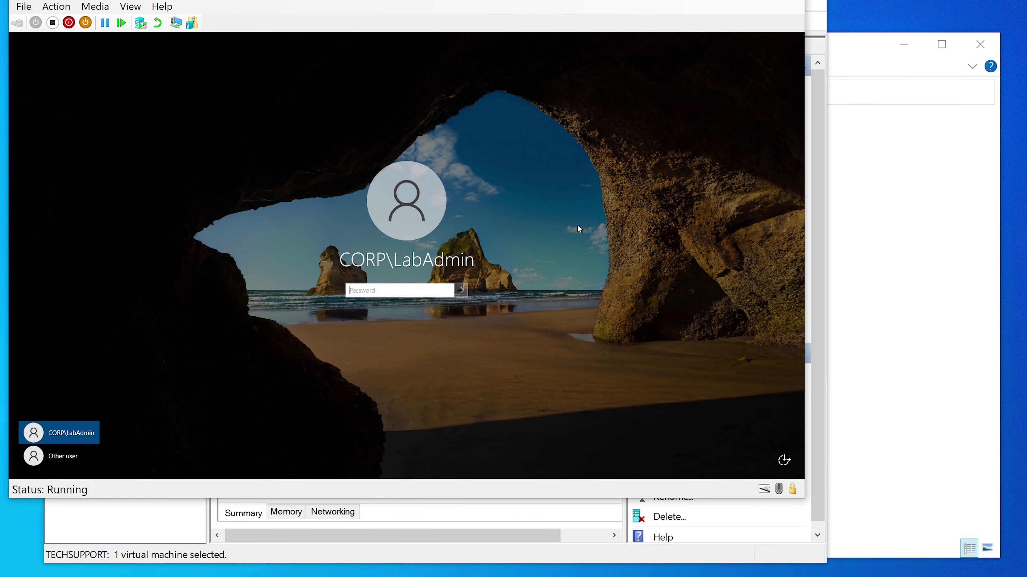
# Sign in with the administrator password and cancel the Shutdown Event Tracker prompt
pyautogui.write('••ssw0')
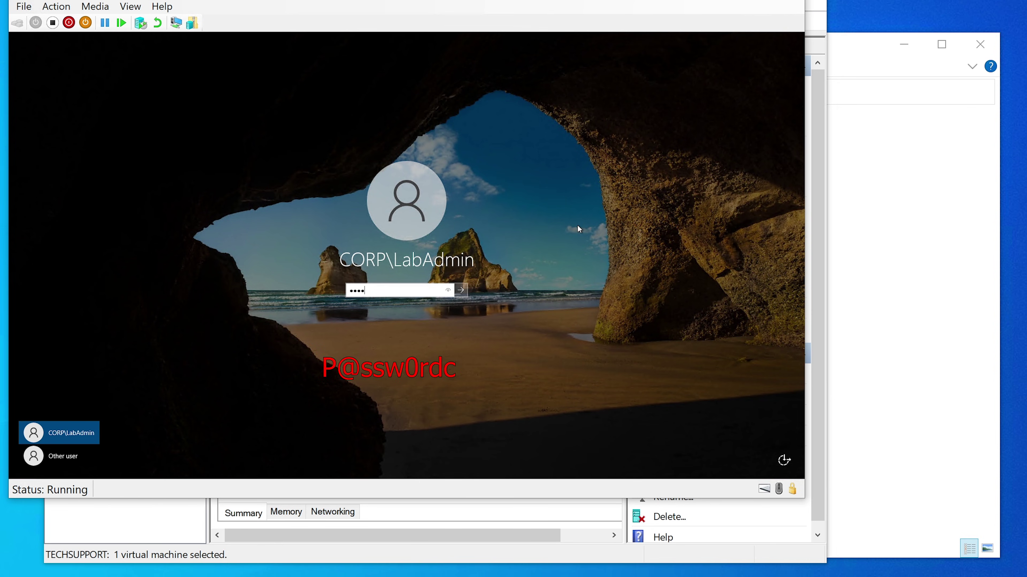
pyautogui.write('rd')
pyautogui.press('Return')
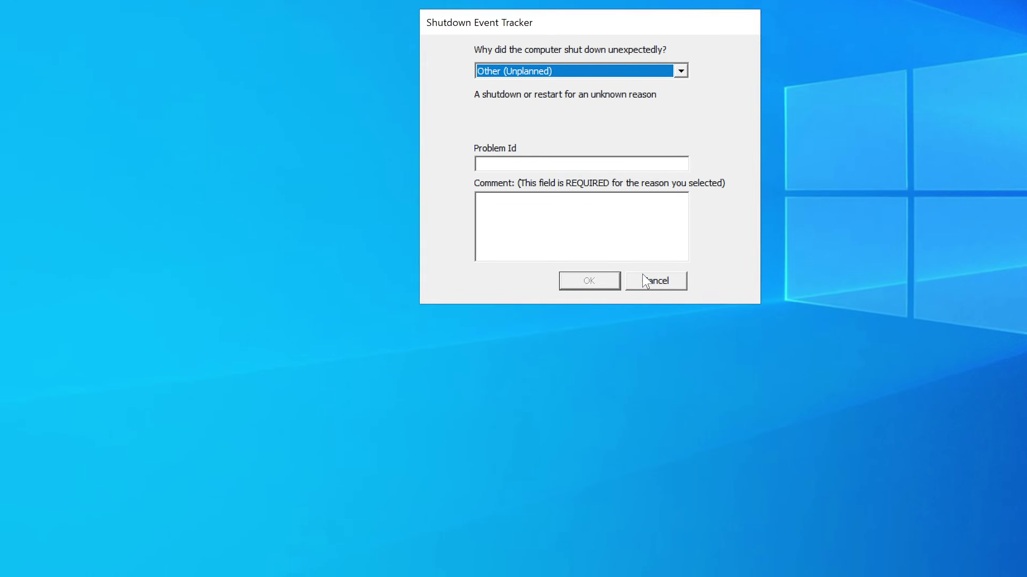
pyautogui.click(465, 324)
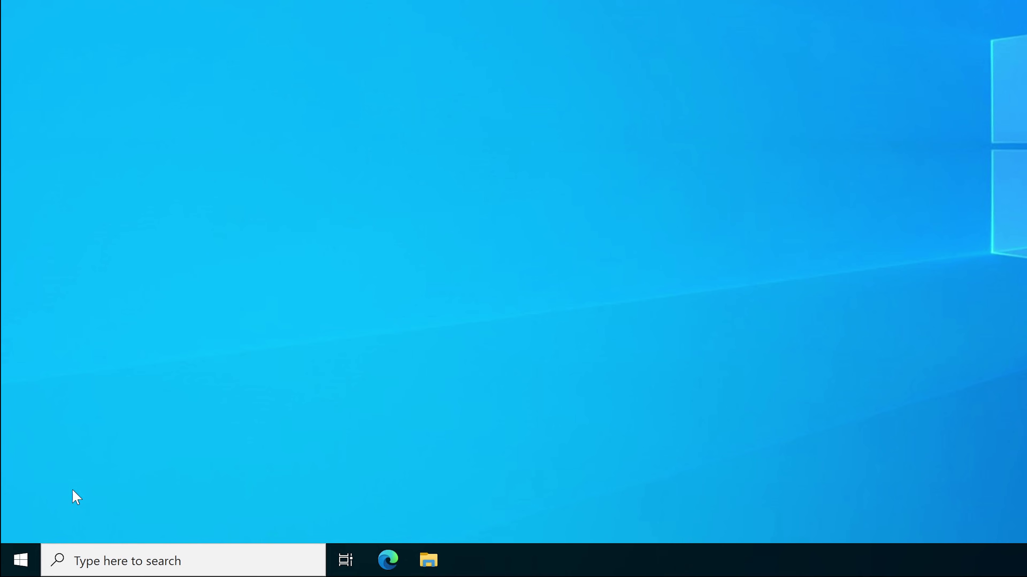
# Open the Start app list, expand Windows Administrative Tools, and scroll through its tools
pyautogui.click(26, 558)
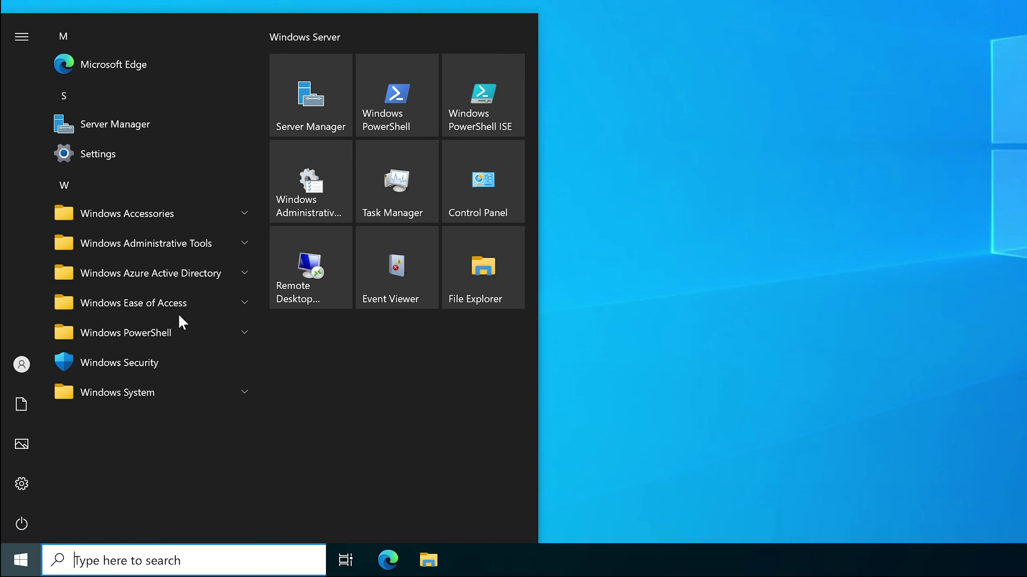
pyautogui.click(170, 242)
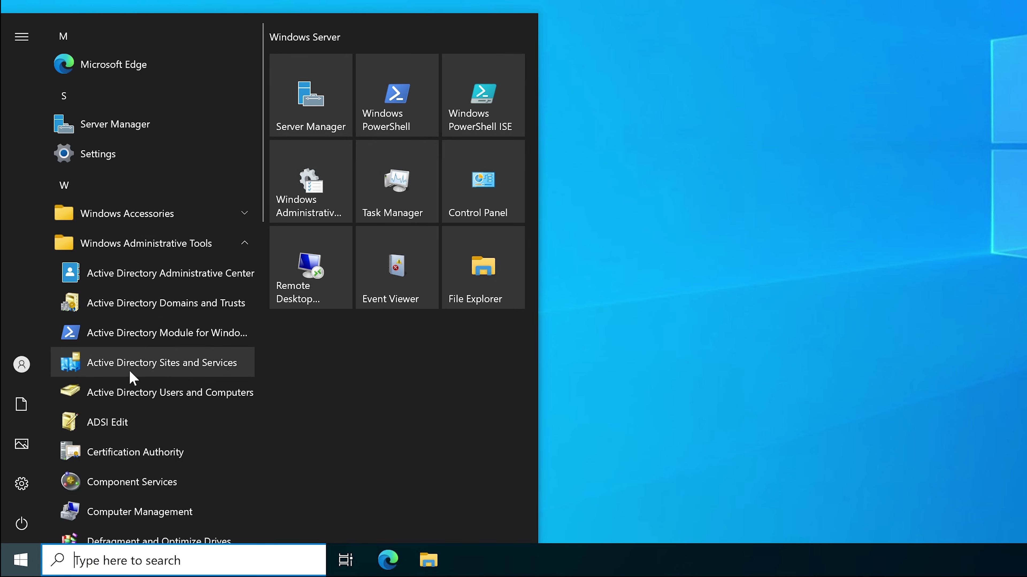
pyautogui.scroll(-3, 128, 405)
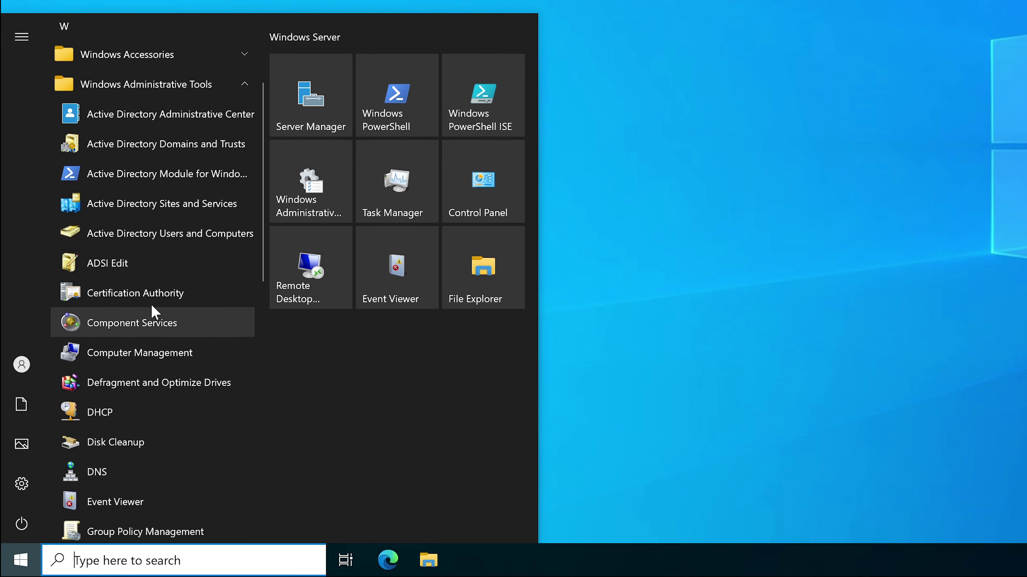
pyautogui.scroll(-3, 154, 319)
pyautogui.scroll(-3, 153, 313)
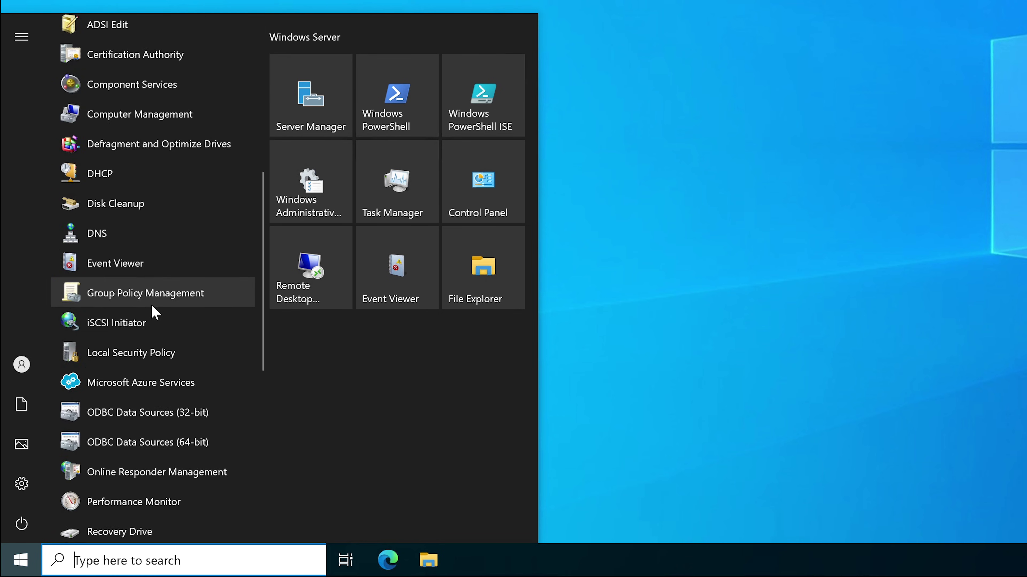
pyautogui.scroll(-7, 153, 313)
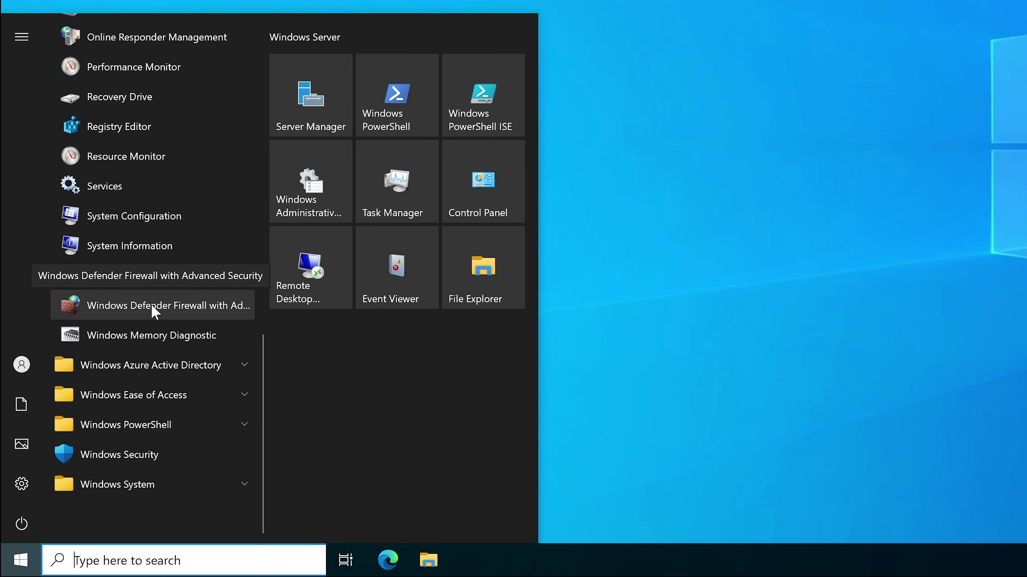
pyautogui.scroll(7, 153, 310)
# Close and reopen the app list, expanding Windows Administrative Tools again
pyautogui.click(940, 78)
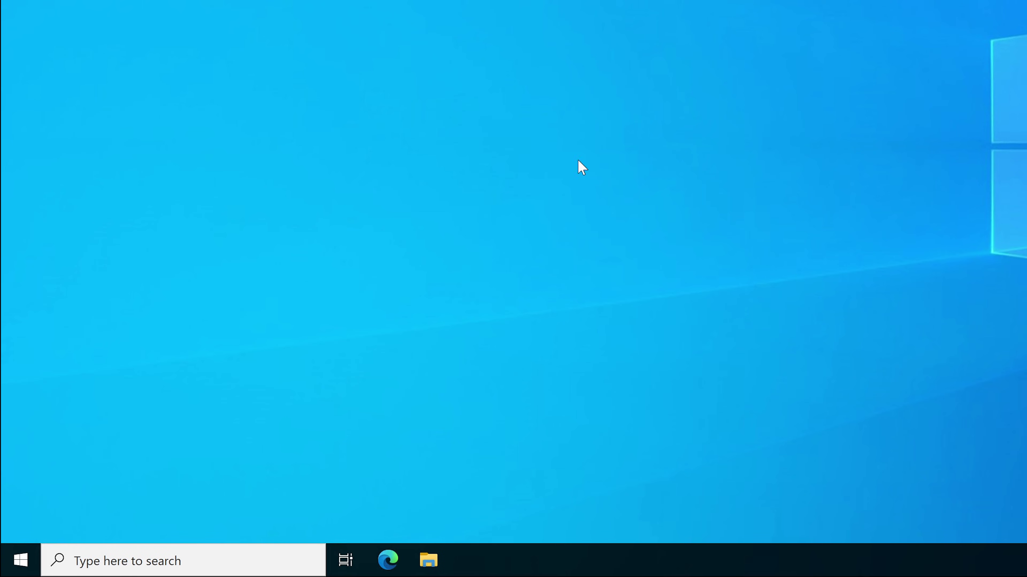
pyautogui.click(9, 557)
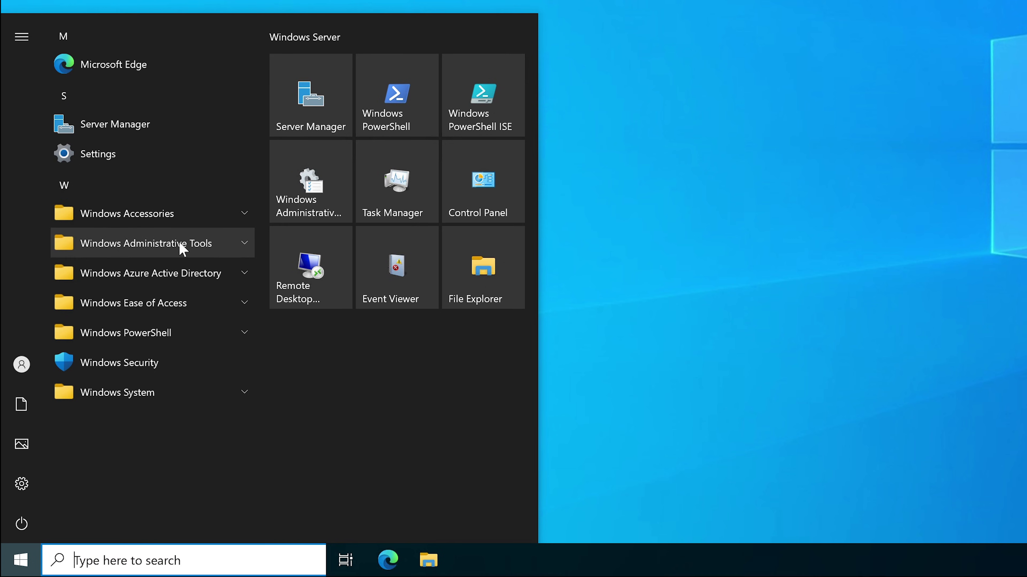
pyautogui.click(181, 246)
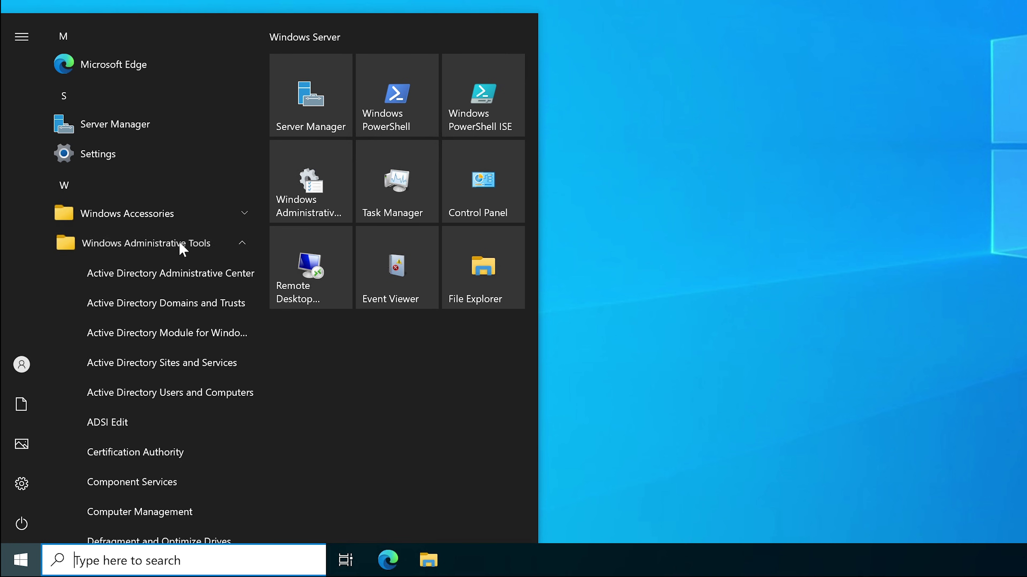